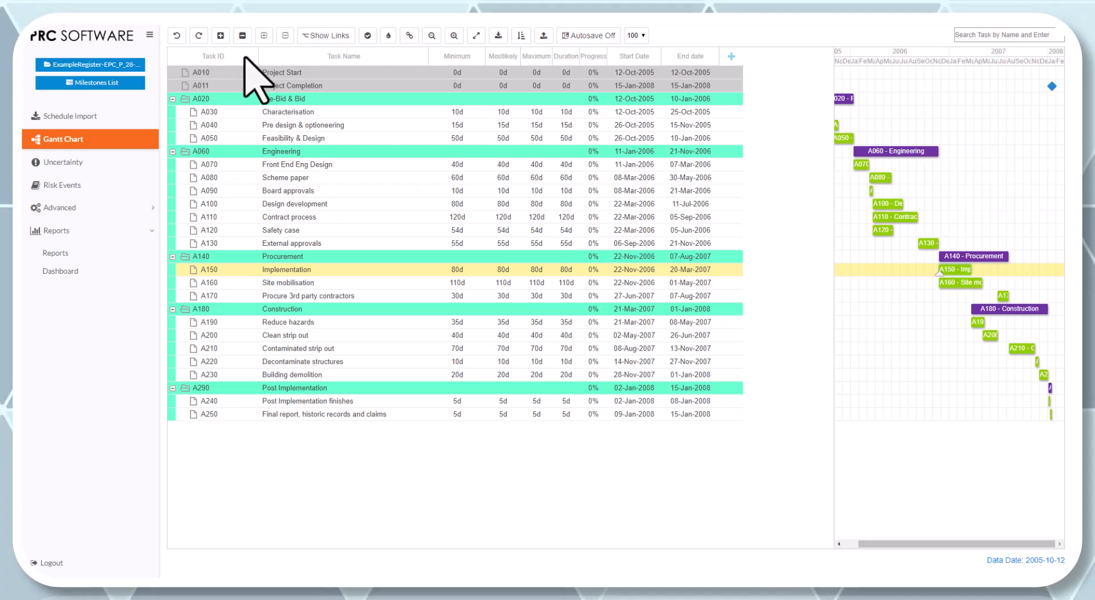
# Widen the Task ID column slightly, and open the column selection window and close it without changes.
pyautogui.moveTo(258, 56)
pyautogui.mouseDown()
pyautogui.moveTo(289, 57)
pyautogui.moveTo(263, 54)
pyautogui.mouseUp()
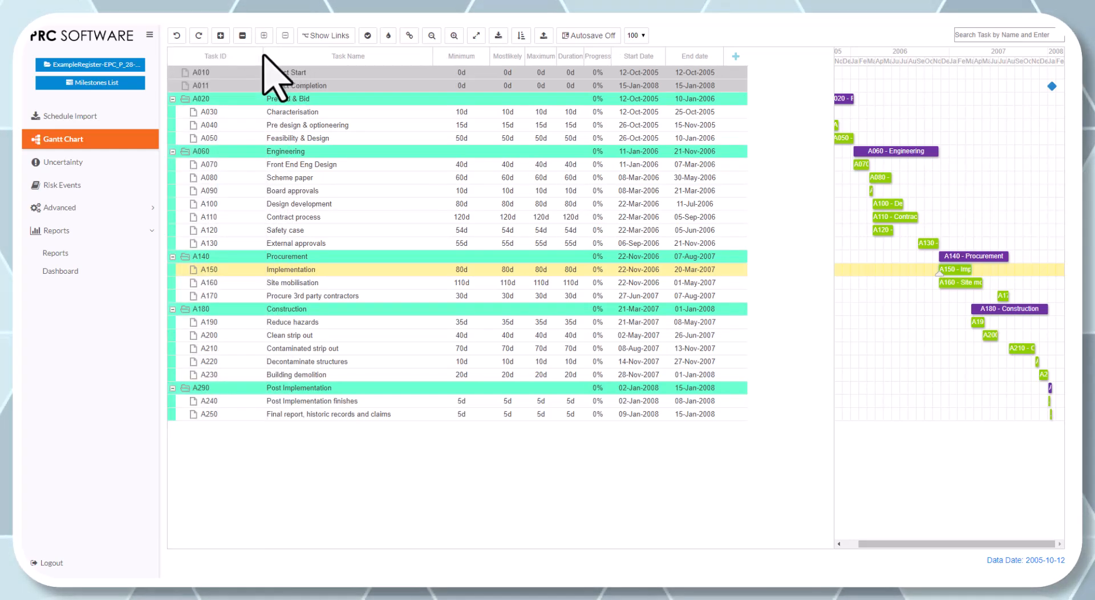
pyautogui.rightClick(231, 57)
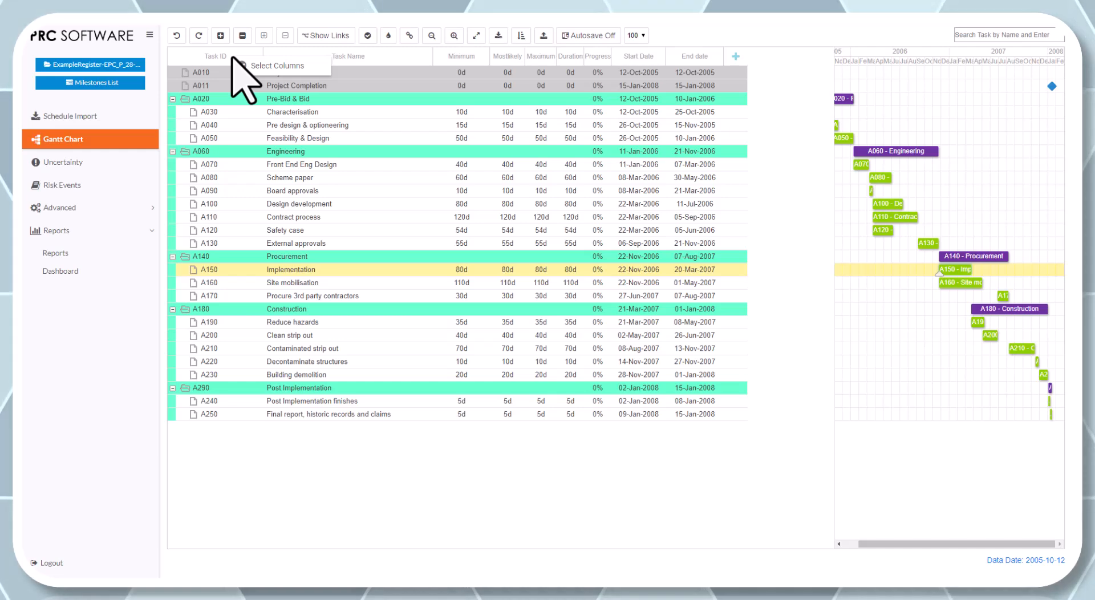
pyautogui.click(254, 66)
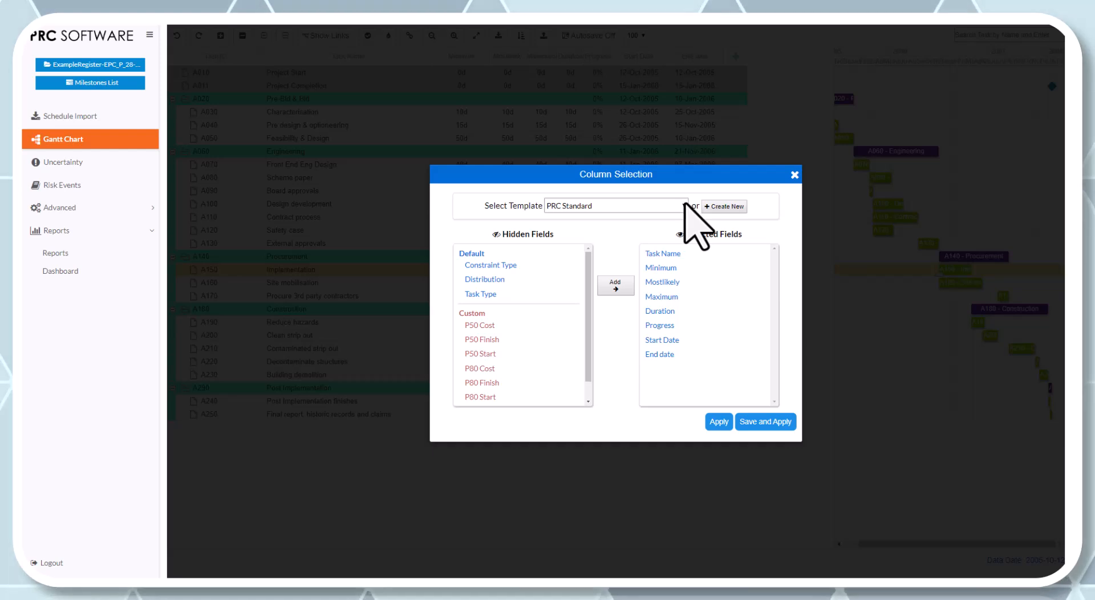
pyautogui.click(794, 175)
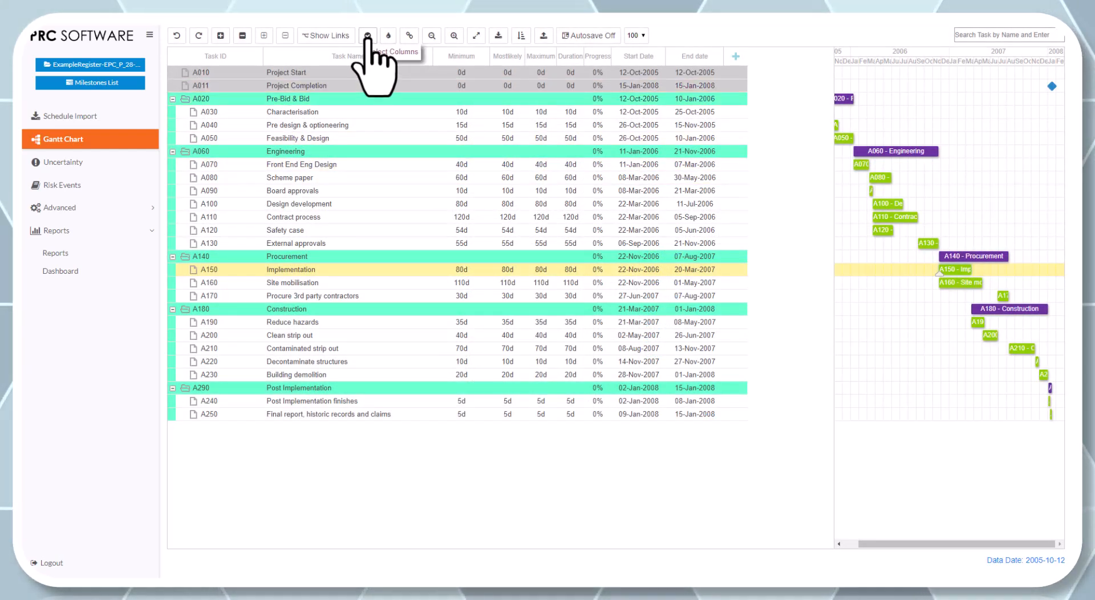
# Examine the context menus of the Project Start and Pre-Bid & Bid rows and of the A080 Scheme paper chart bar.
pyautogui.click(328, 100)
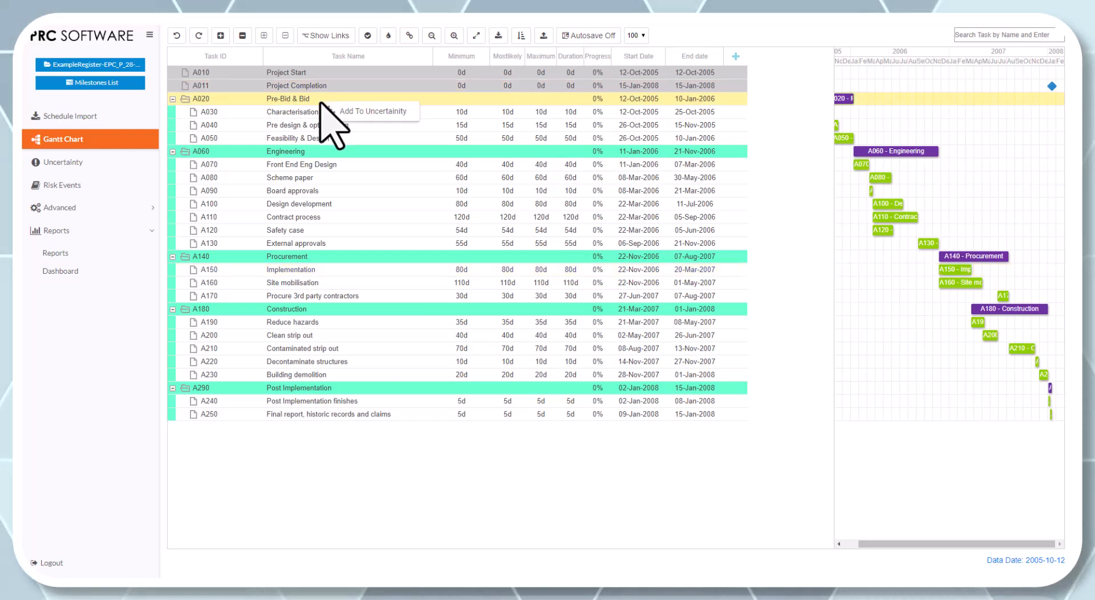
pyautogui.rightClick(297, 73)
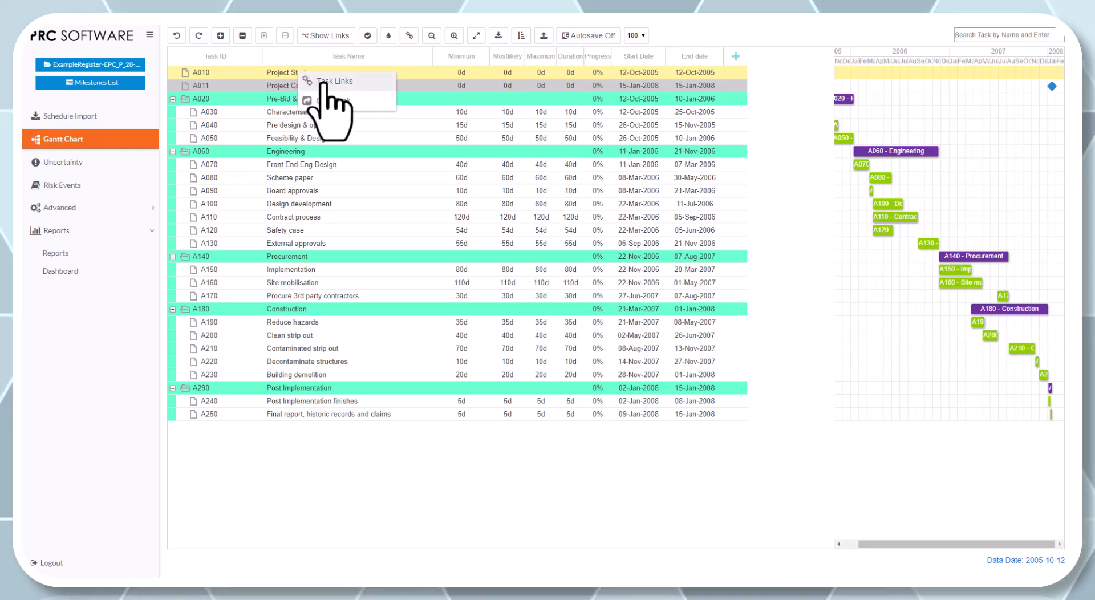
pyautogui.rightClick(288, 100)
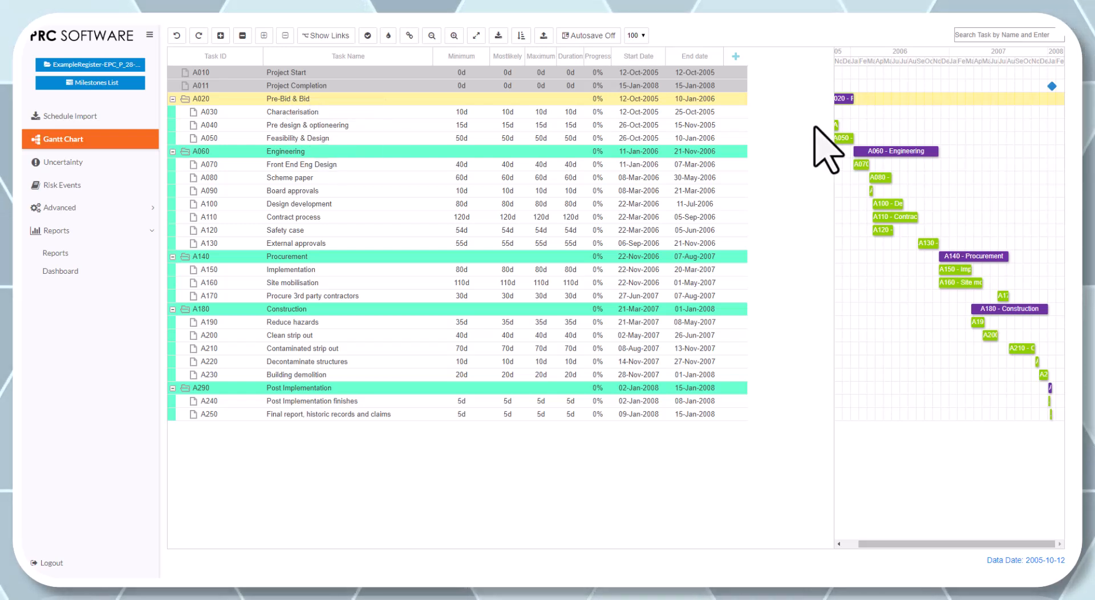
pyautogui.click(880, 178)
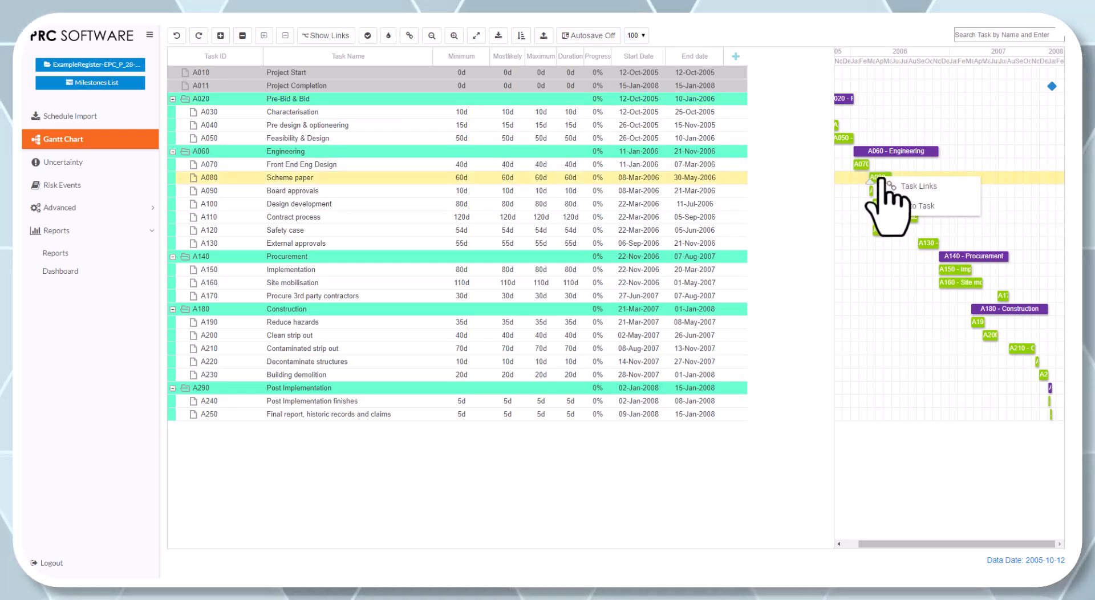
pyautogui.click(877, 219)
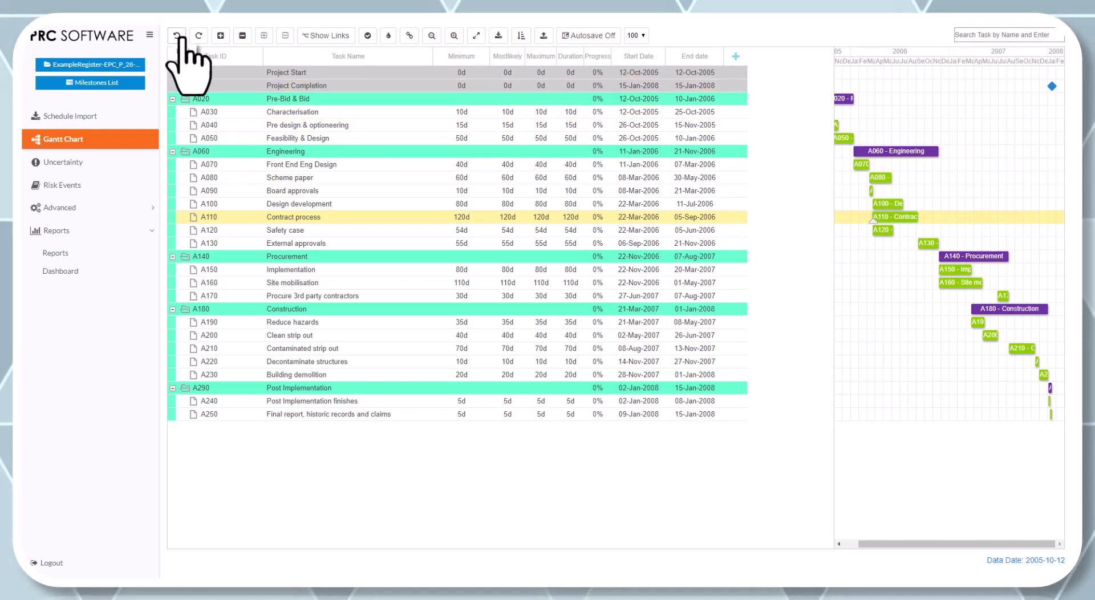
# Collapse and re-expand the Pre-Bid & Bid group and the Engineering group in the task list.
pyautogui.click(242, 35)
pyautogui.click(240, 35)
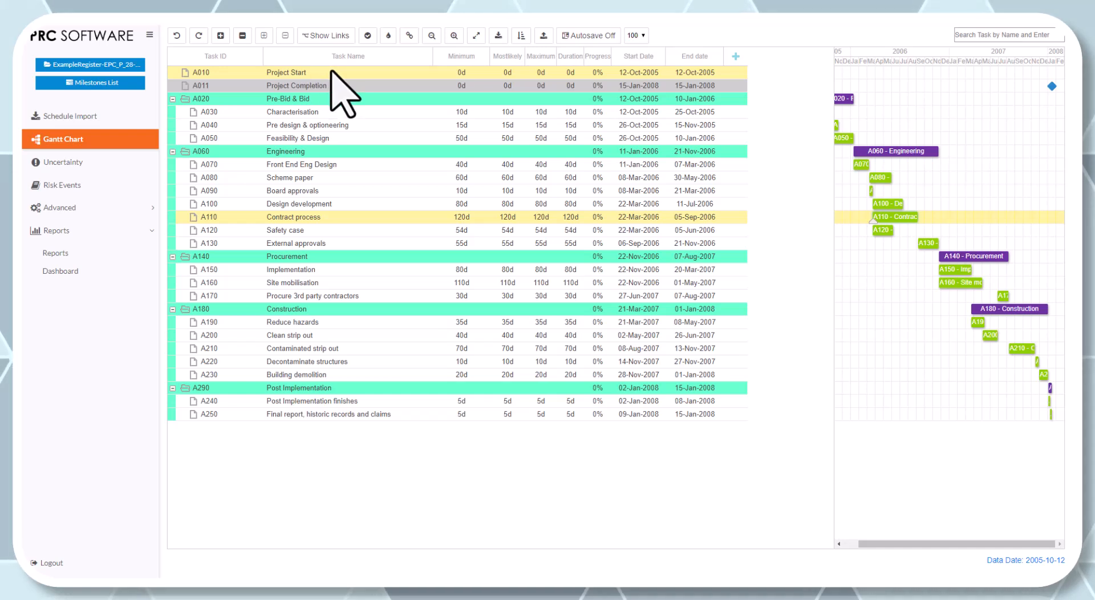
pyautogui.click(172, 99)
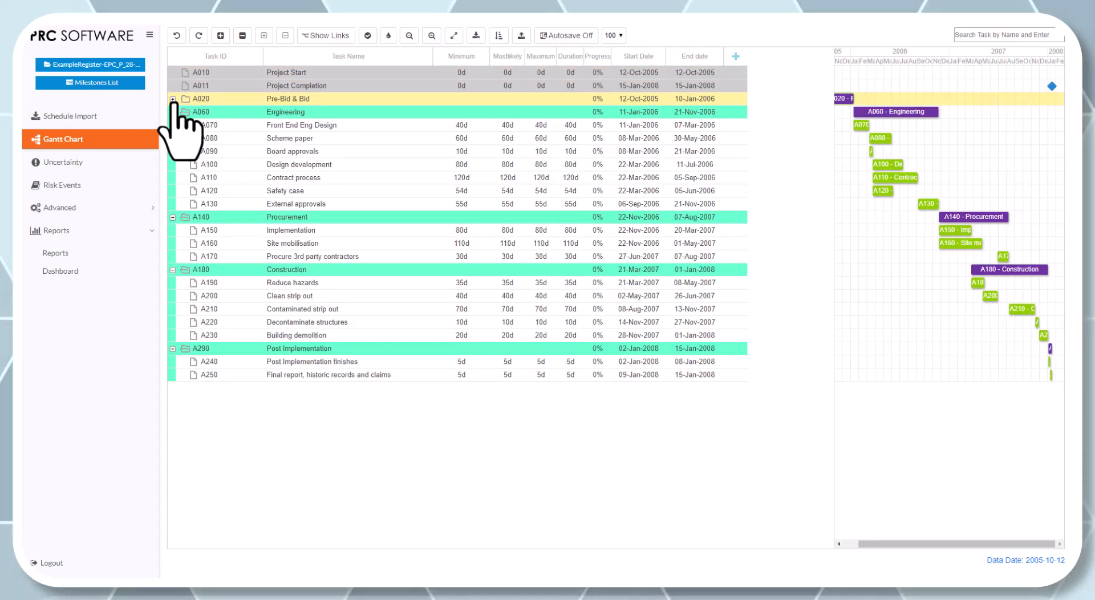
pyautogui.click(173, 99)
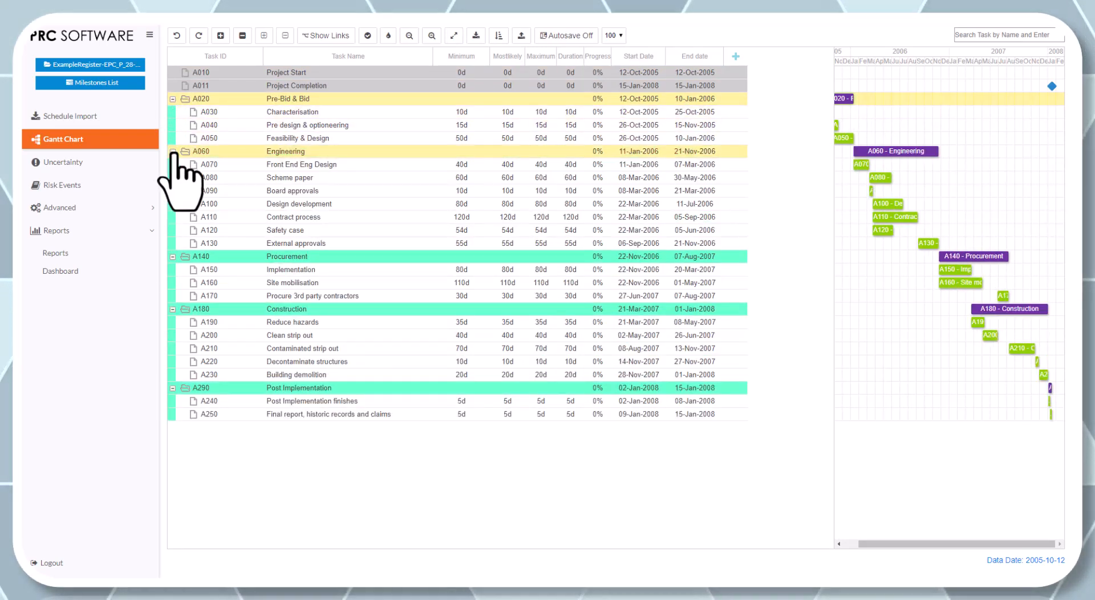
pyautogui.click(172, 151)
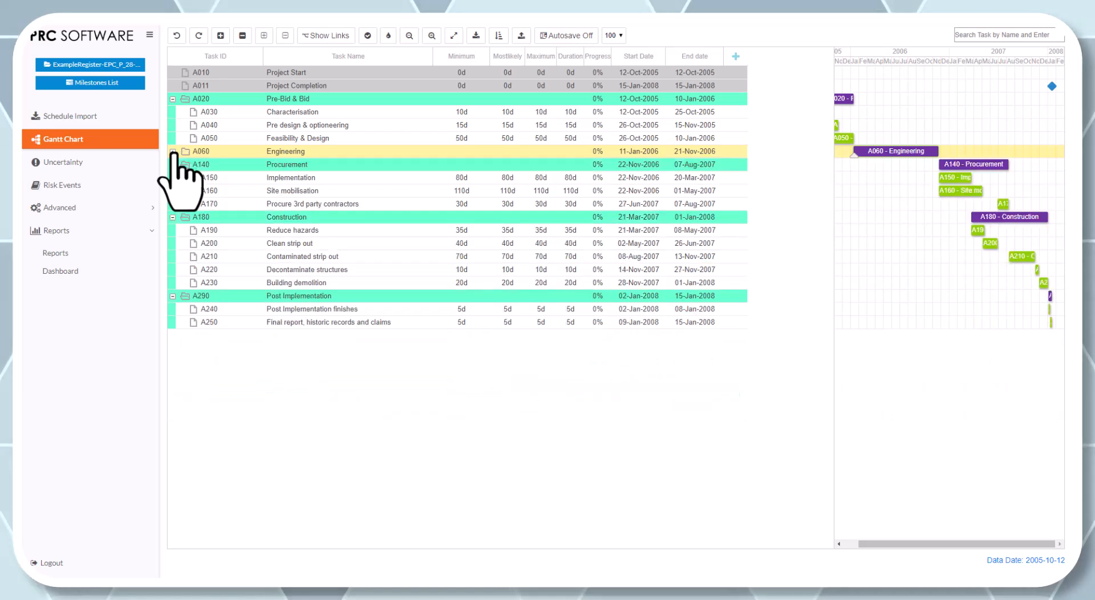
pyautogui.click(173, 151)
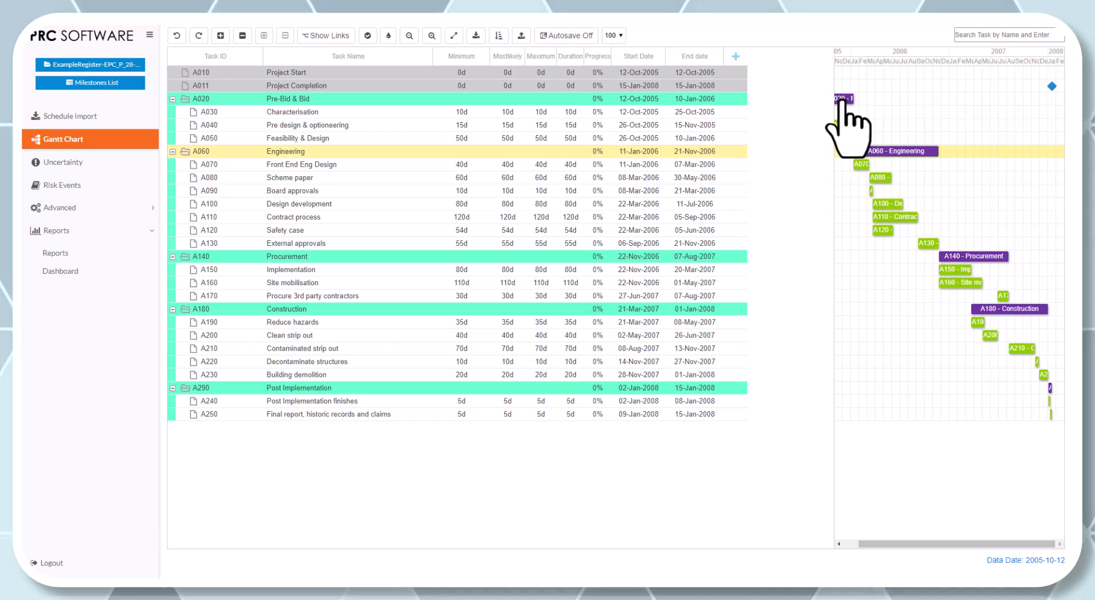
# Enlarge the chart area so the timeline starts at September 2005, and show the links between tasks.
pyautogui.moveTo(834, 107); pyautogui.dragTo(725, 85)
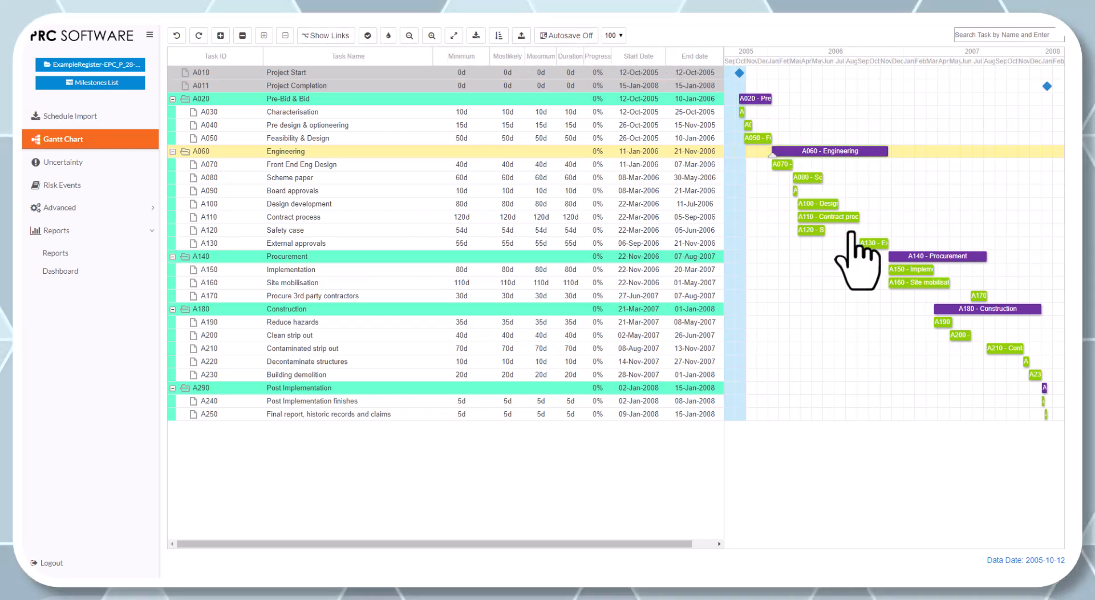
pyautogui.click(340, 36)
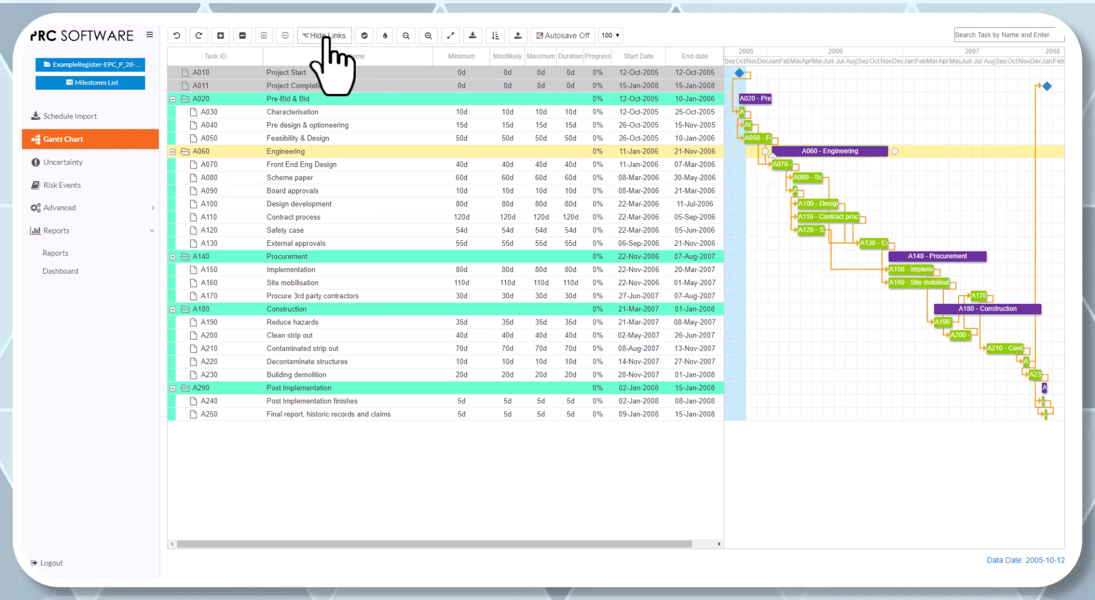
# Add the hidden Distribution field to the selected fields of the PRC Standard column template.
pyautogui.click(364, 36)
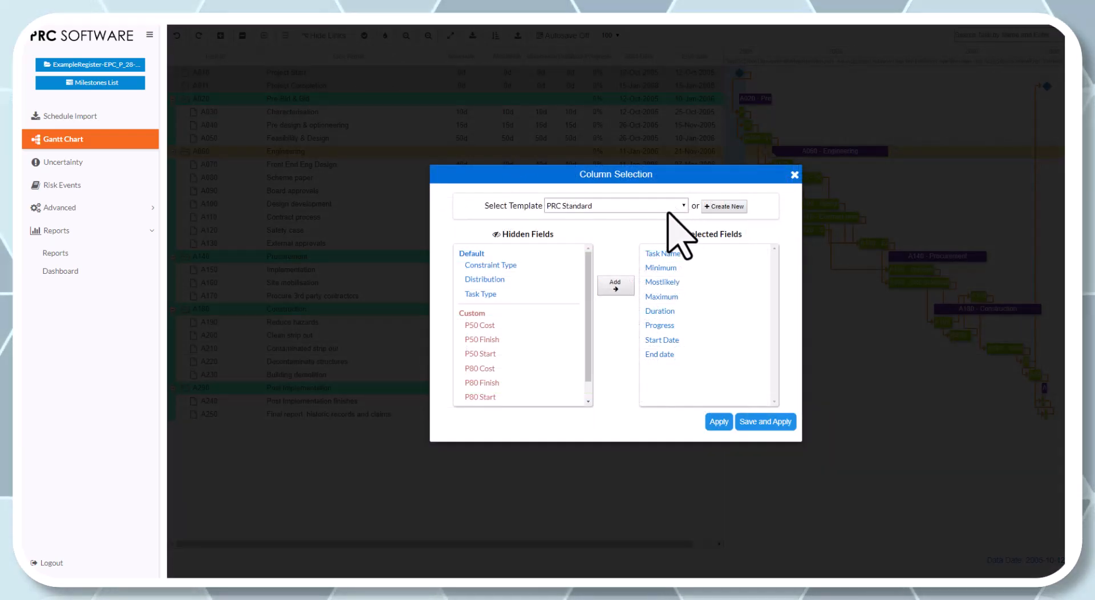
pyautogui.moveTo(588, 278); pyautogui.dragTo(587, 320)
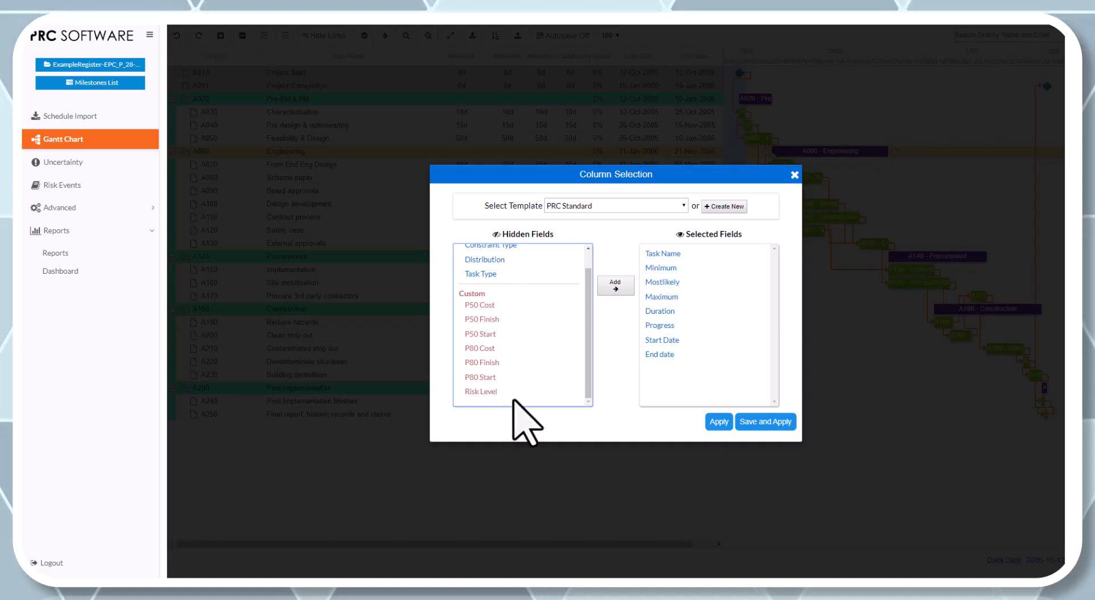
pyautogui.scroll(2, 523, 318)
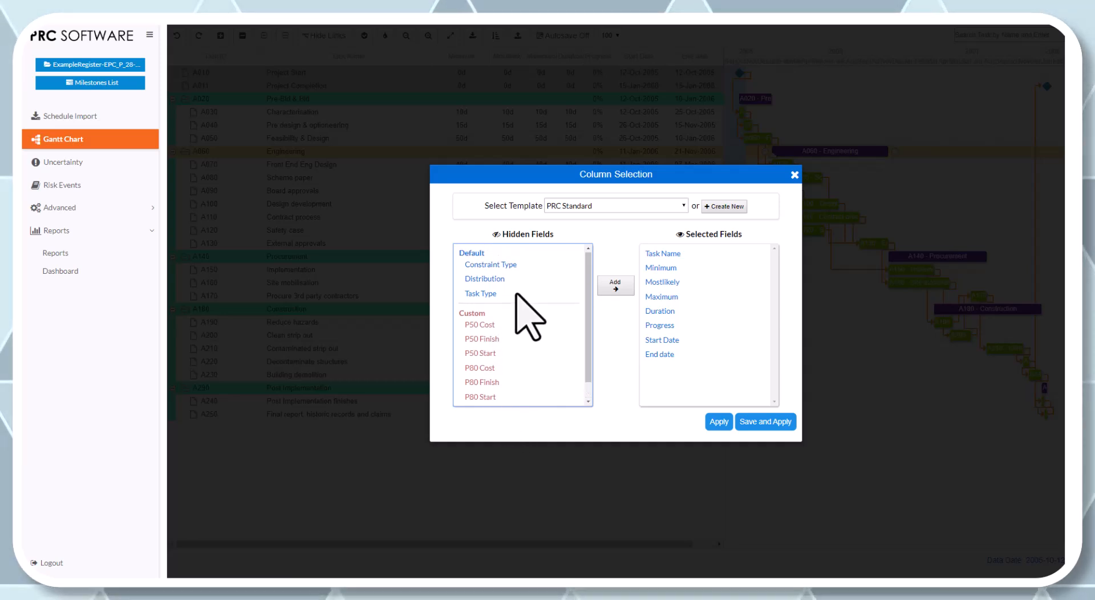
pyautogui.click(500, 283)
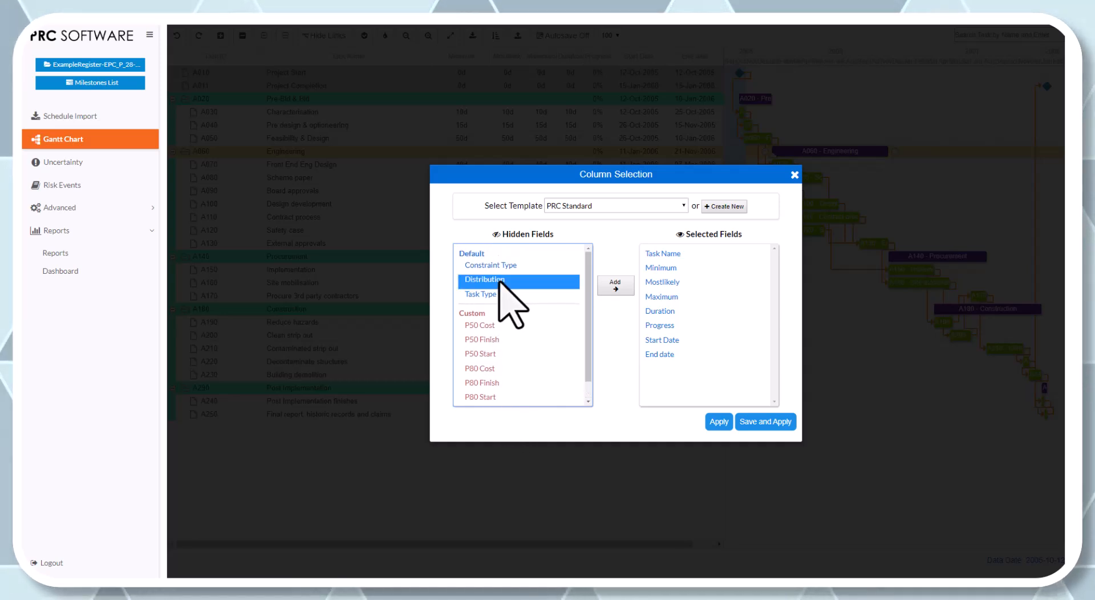
pyautogui.click(625, 286)
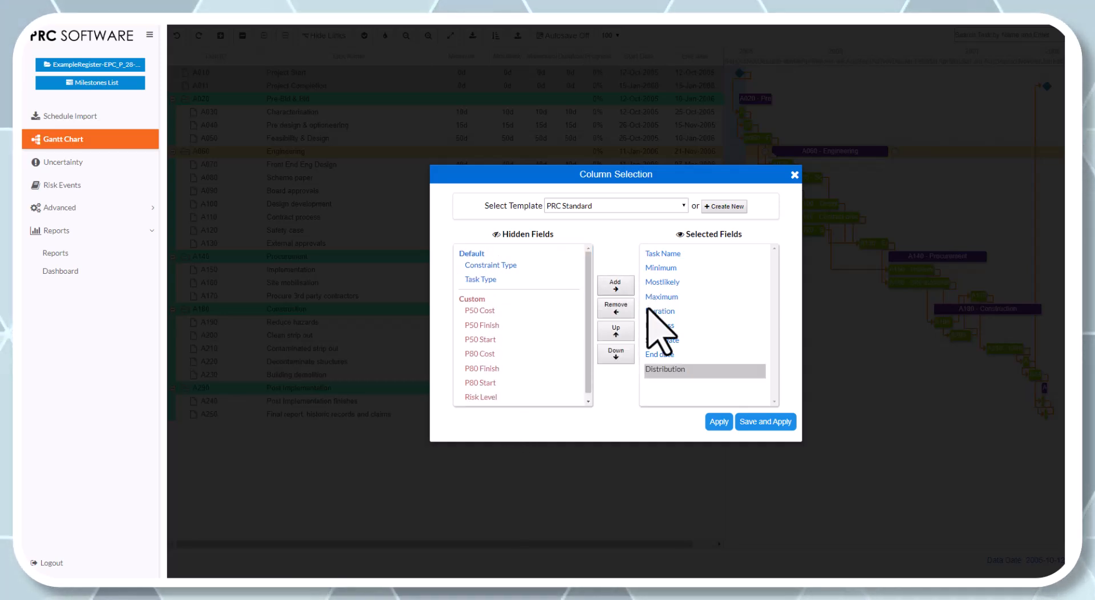
# Move the Distribution field up in the selected fields to directly below Task Name.
pyautogui.click(612, 333)
pyautogui.click(613, 333)
pyautogui.click(612, 334)
pyautogui.click(612, 333)
pyautogui.click(612, 334)
pyautogui.click(612, 333)
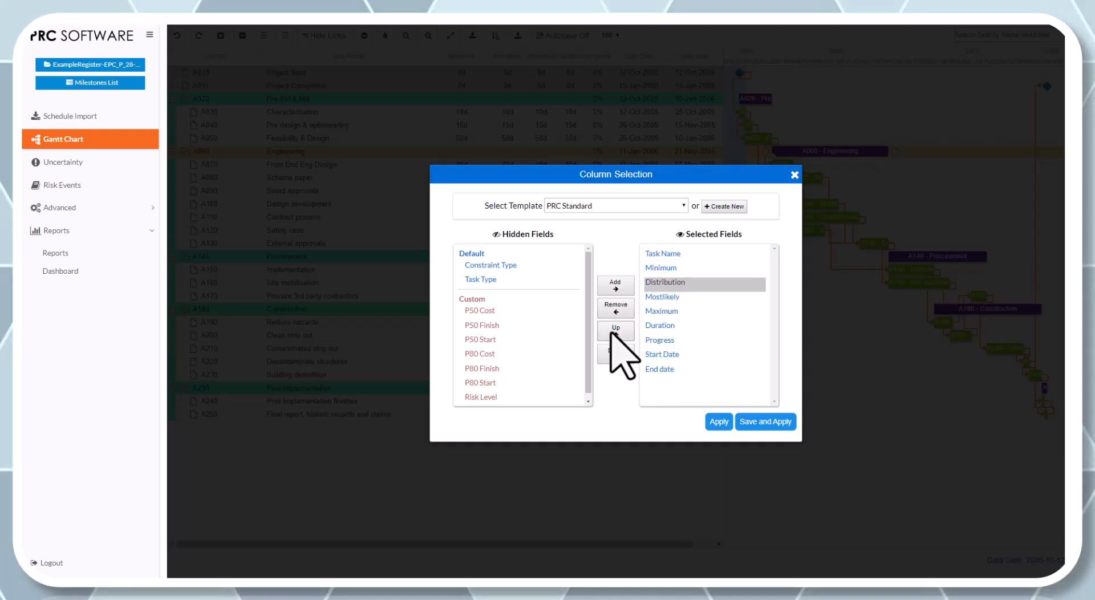
pyautogui.click(612, 333)
# Move the Duration field up in the selected fields to directly above Minimum.
pyautogui.click(662, 327)
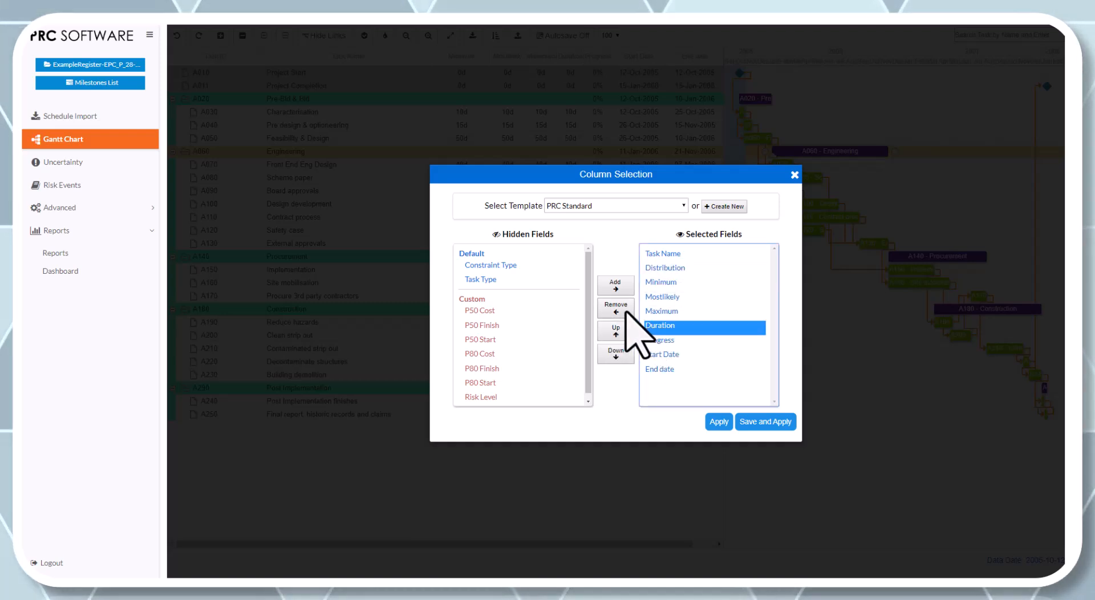
pyautogui.click(621, 334)
pyautogui.click(620, 334)
pyautogui.click(621, 334)
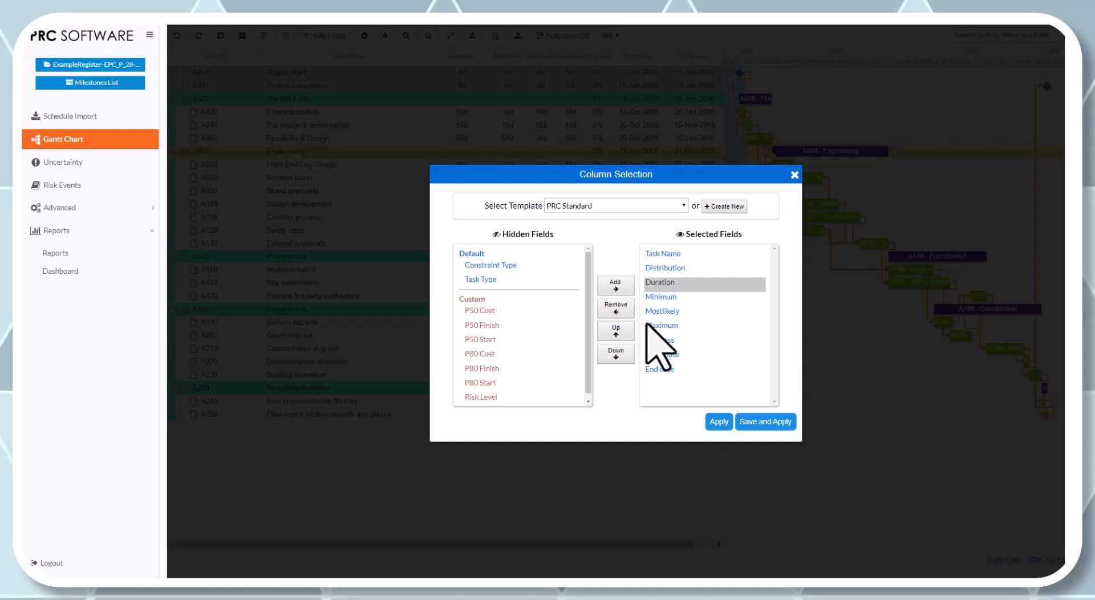
# Move the Distribution field down in the selected fields to directly below Maximum.
pyautogui.click(654, 270)
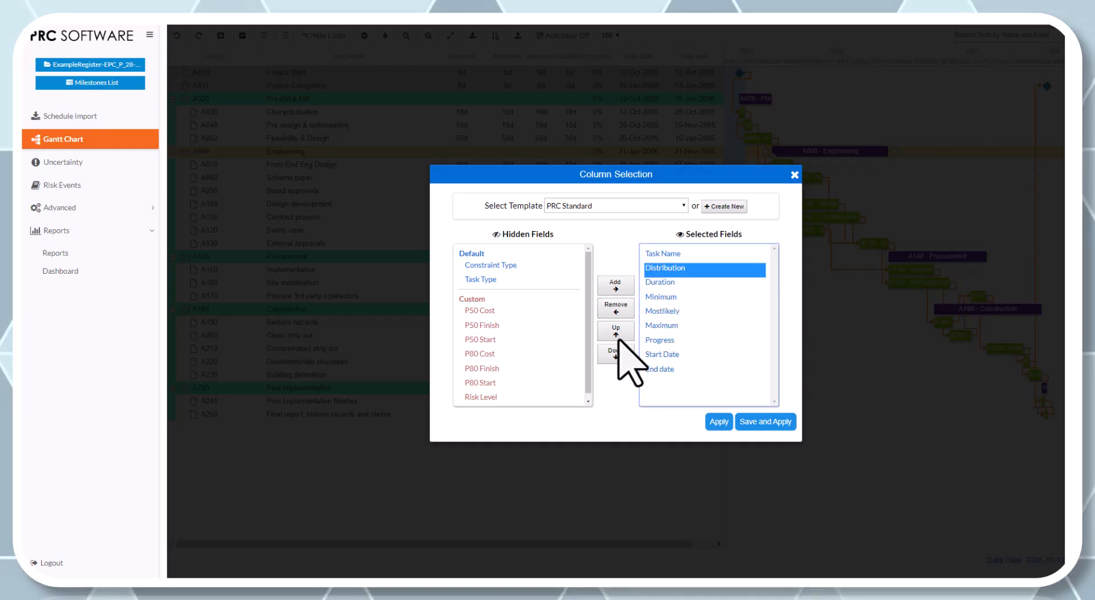
pyautogui.click(615, 352)
pyautogui.click(615, 352)
pyautogui.click(615, 352)
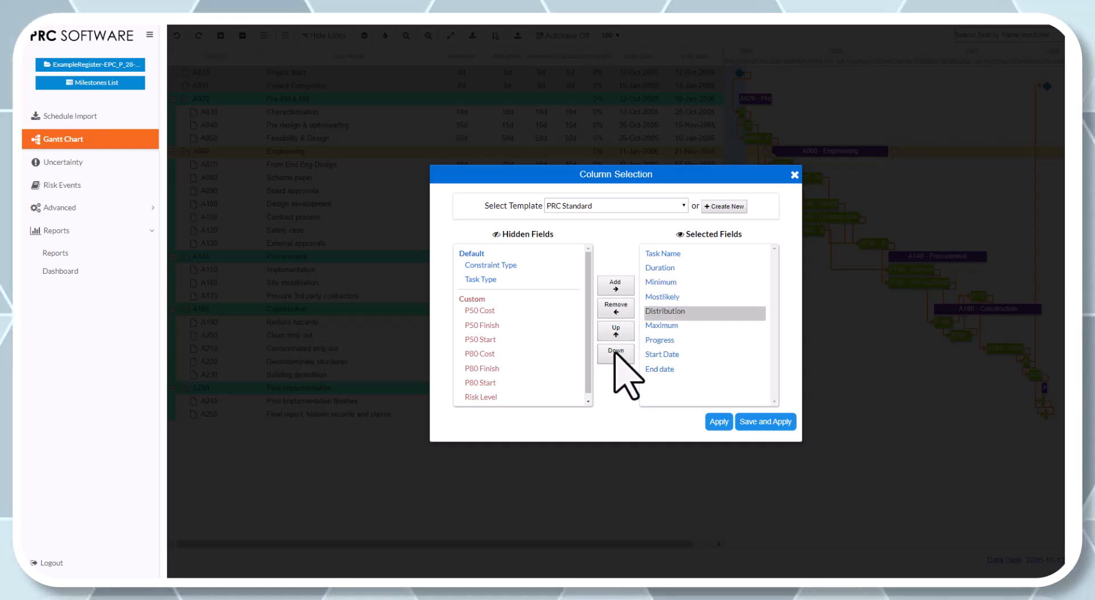
pyautogui.click(615, 352)
# Save and apply the column layout, and widen the Distribution column so its values show in full.
pyautogui.click(761, 422)
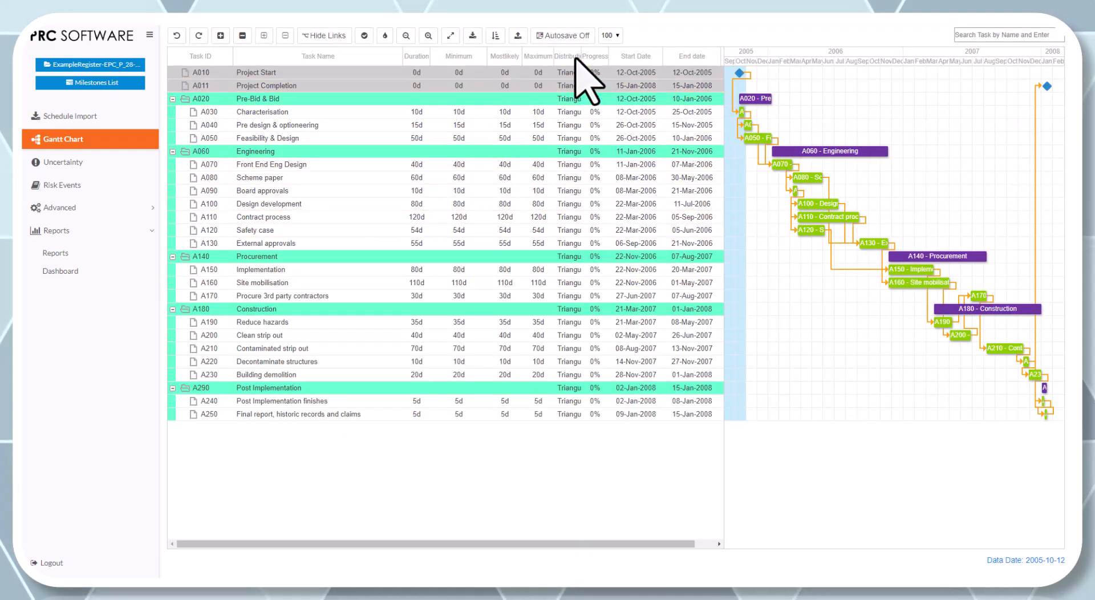
pyautogui.moveTo(583, 56); pyautogui.dragTo(614, 58)
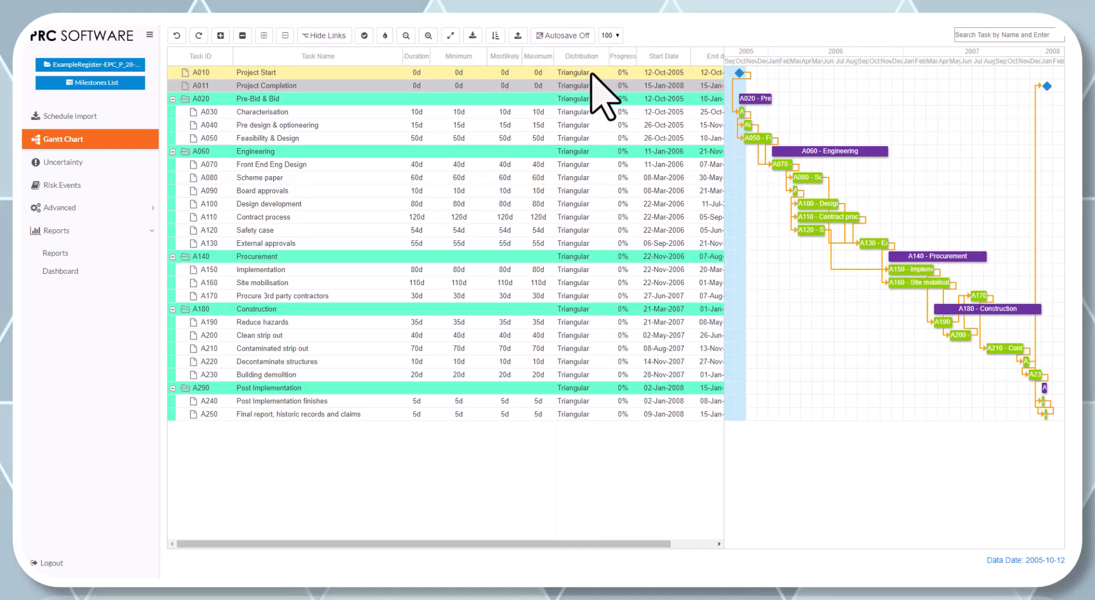
# View the details of task A030 Characterisation, cancel without changes, and select task A040 Pre design & optioneering.
pyautogui.doubleClick(588, 114)
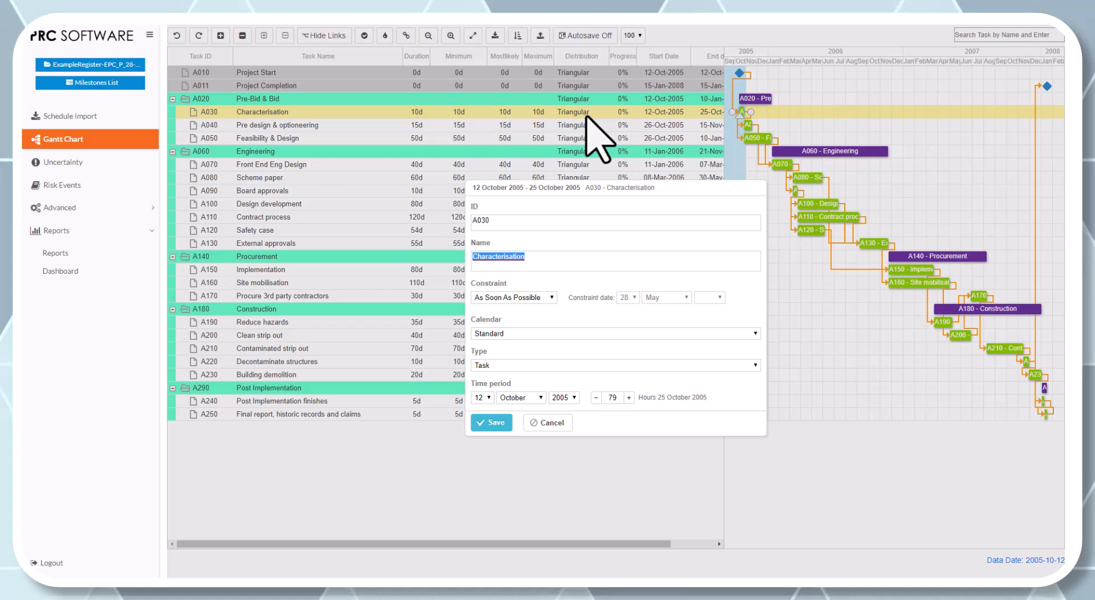
pyautogui.click(548, 423)
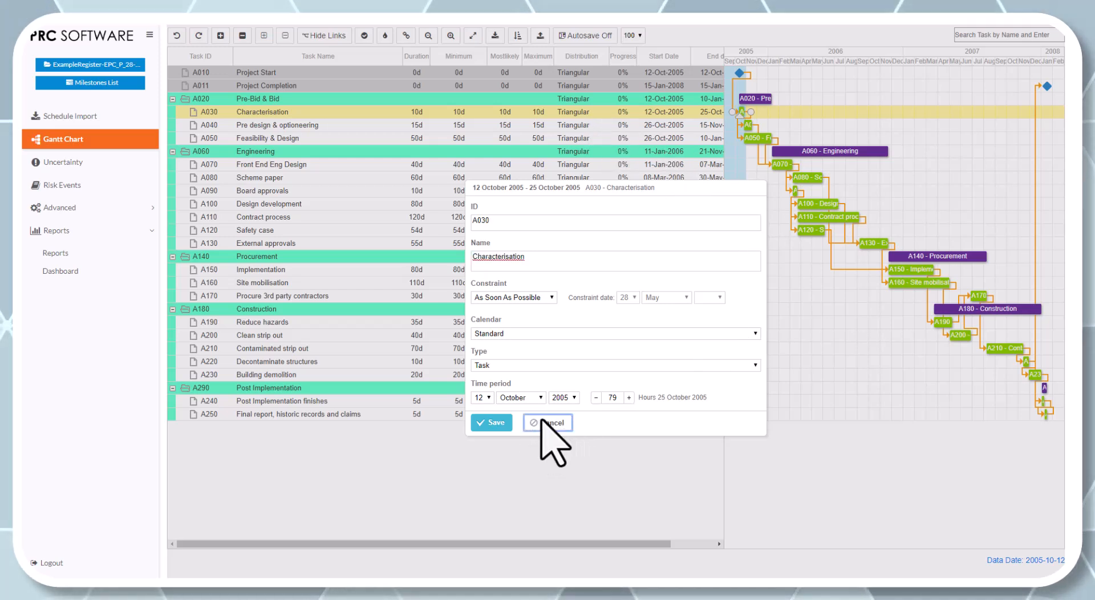
pyautogui.click(593, 124)
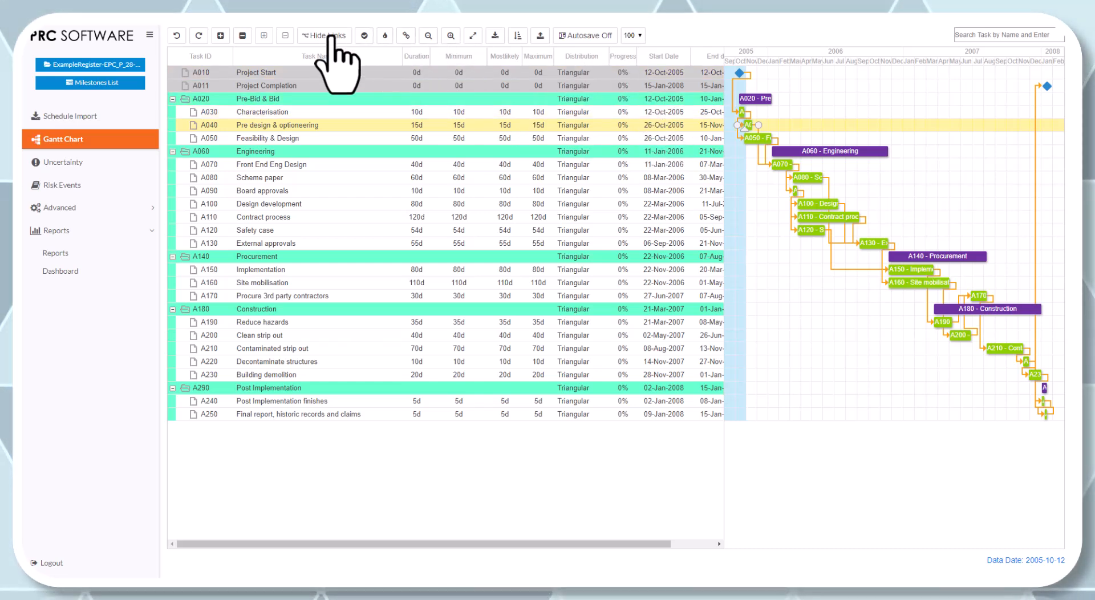
# Check which column templates are available in the column selection, keep PRC Standard, and close the window.
pyautogui.click(364, 35)
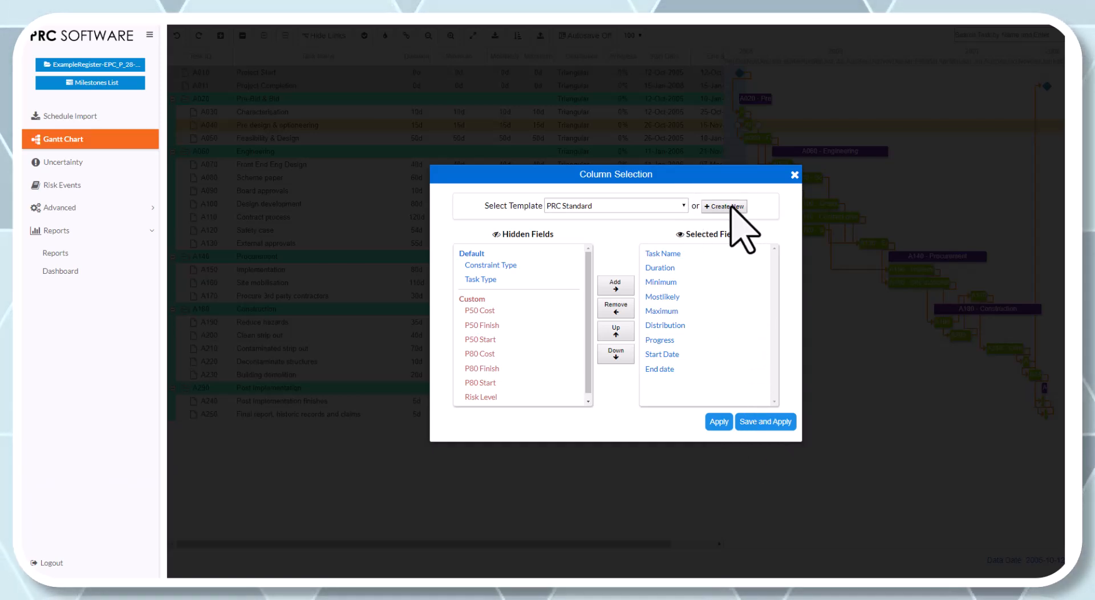
pyautogui.click(684, 205)
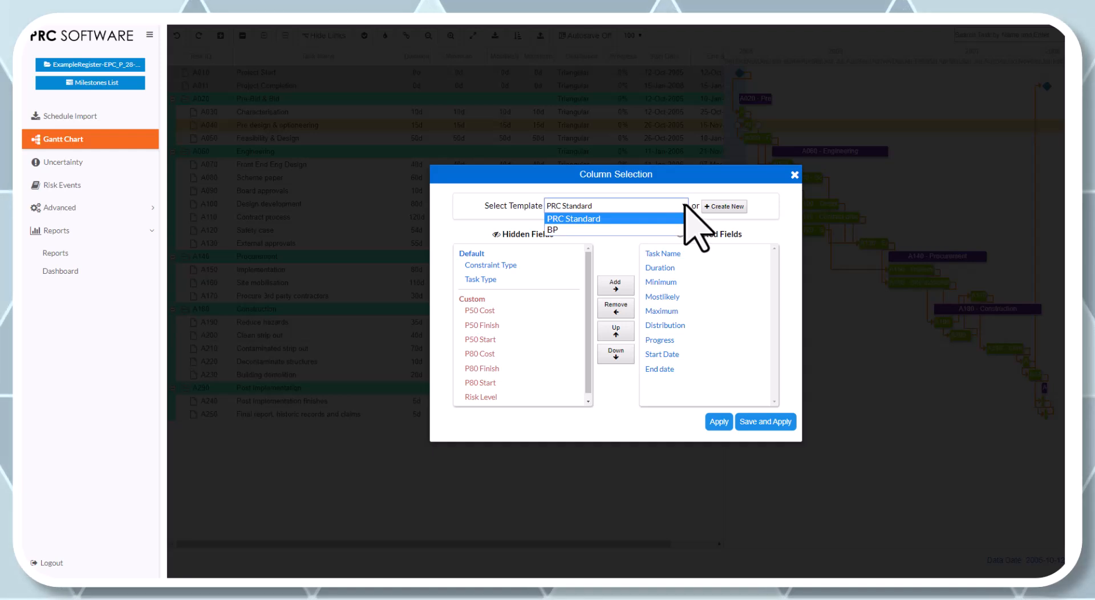
pyautogui.click(688, 207)
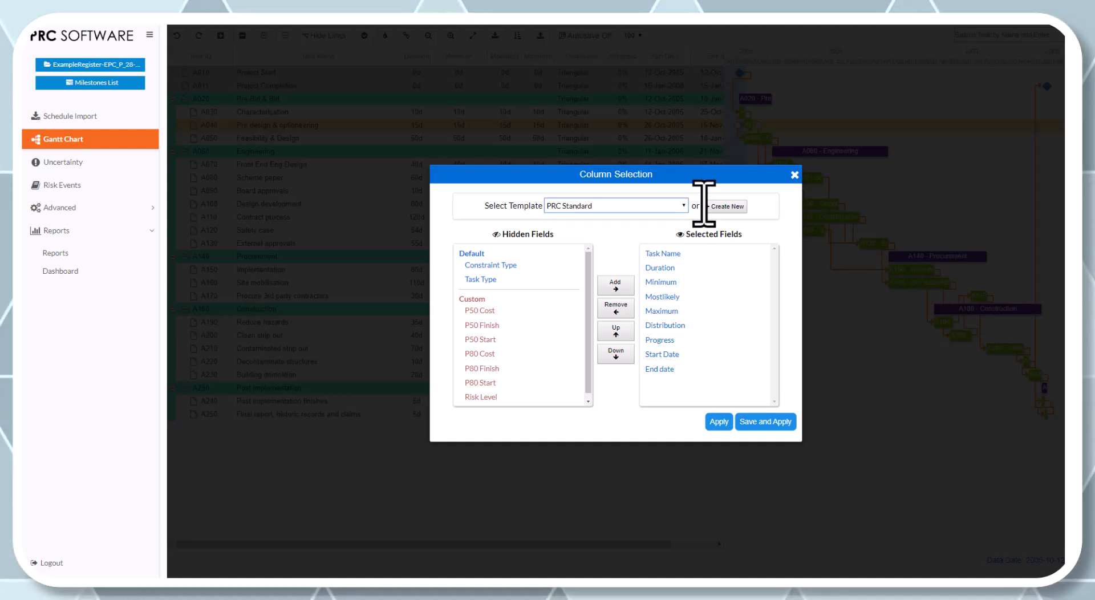
pyautogui.click(794, 174)
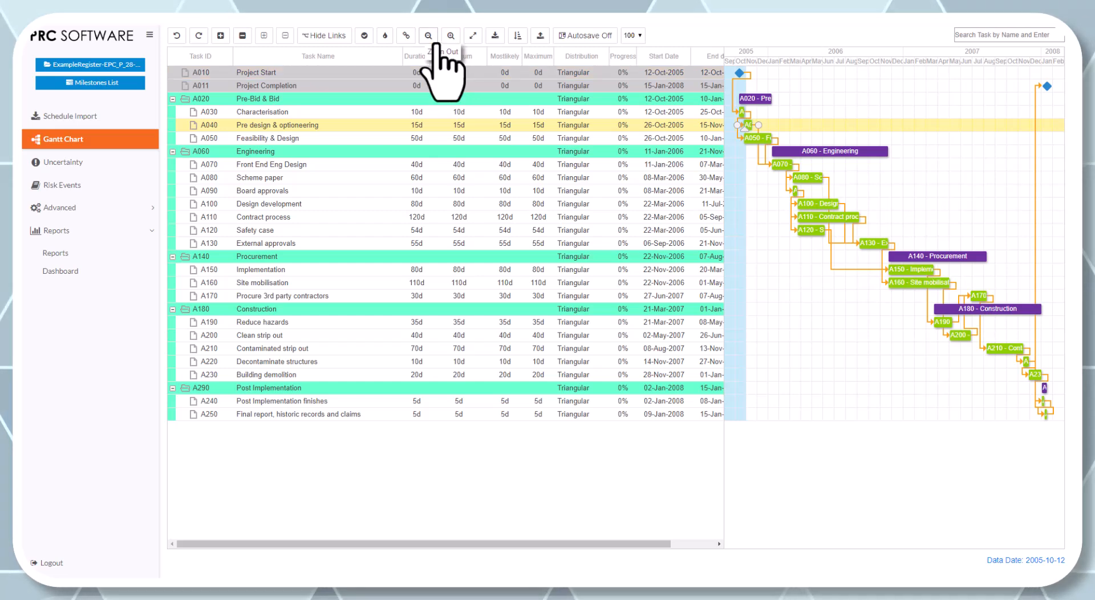
# Look at the colour palette settings, check the chart colour choices for WBS, Task and Risk, and close without changes.
pyautogui.click(385, 35)
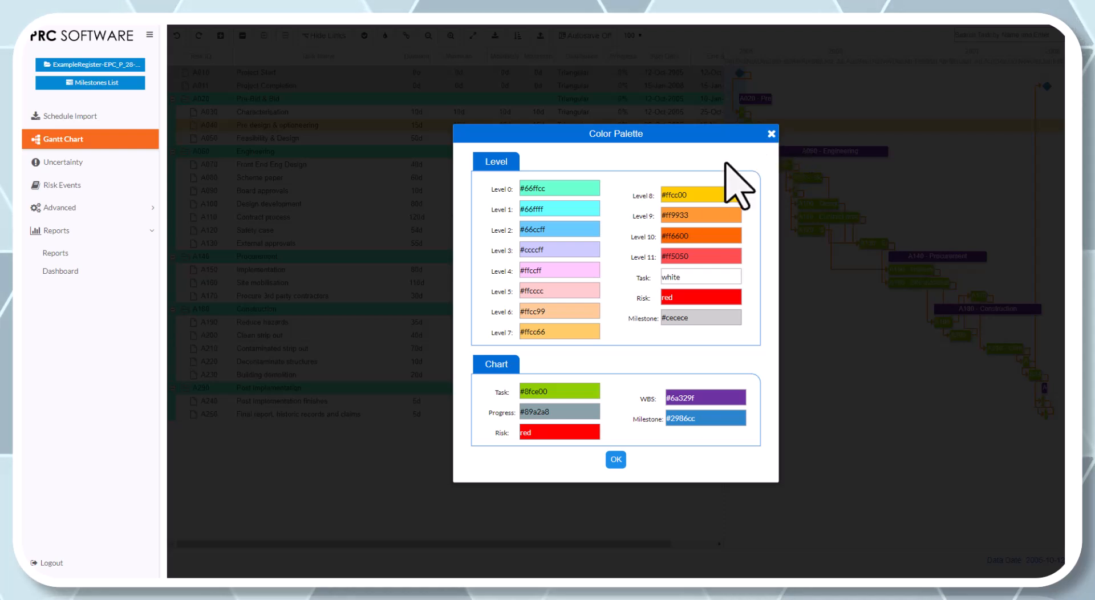
pyautogui.click(671, 397)
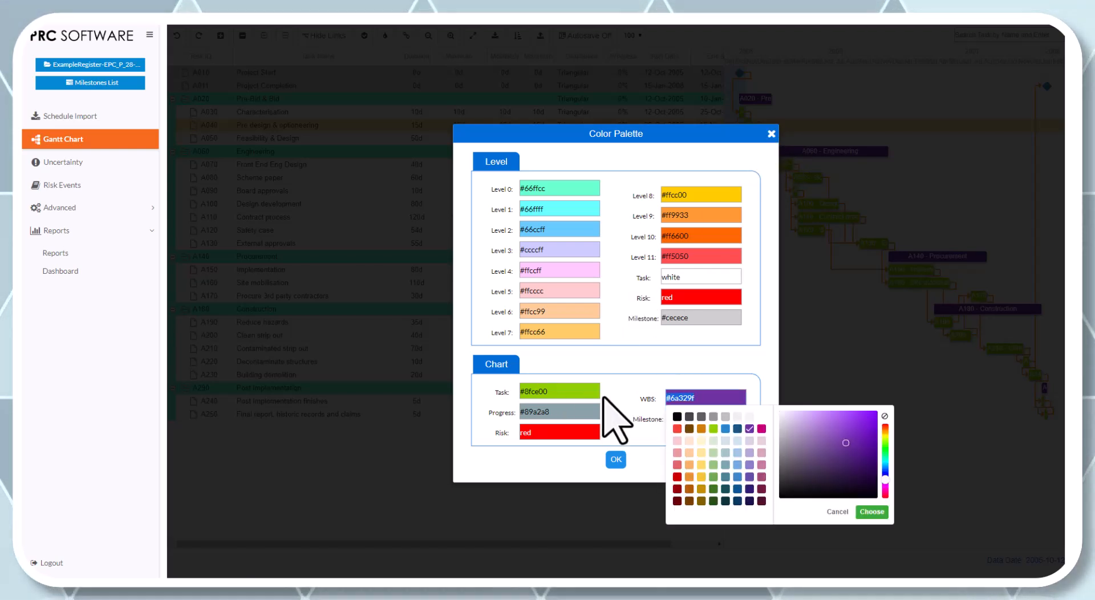
pyautogui.click(562, 393)
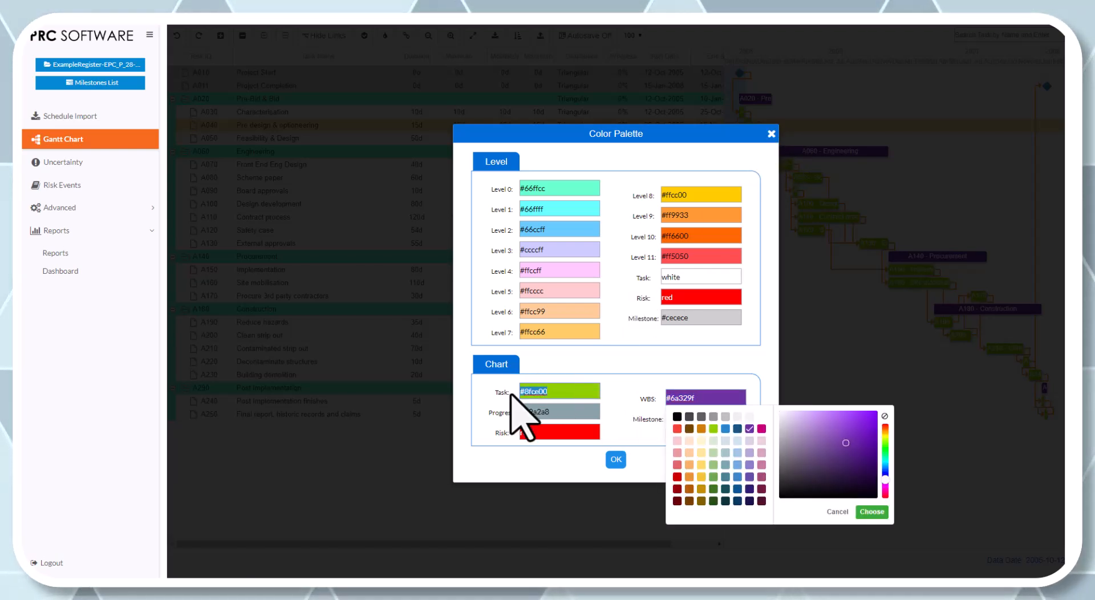
pyautogui.click(556, 433)
pyautogui.click(528, 431)
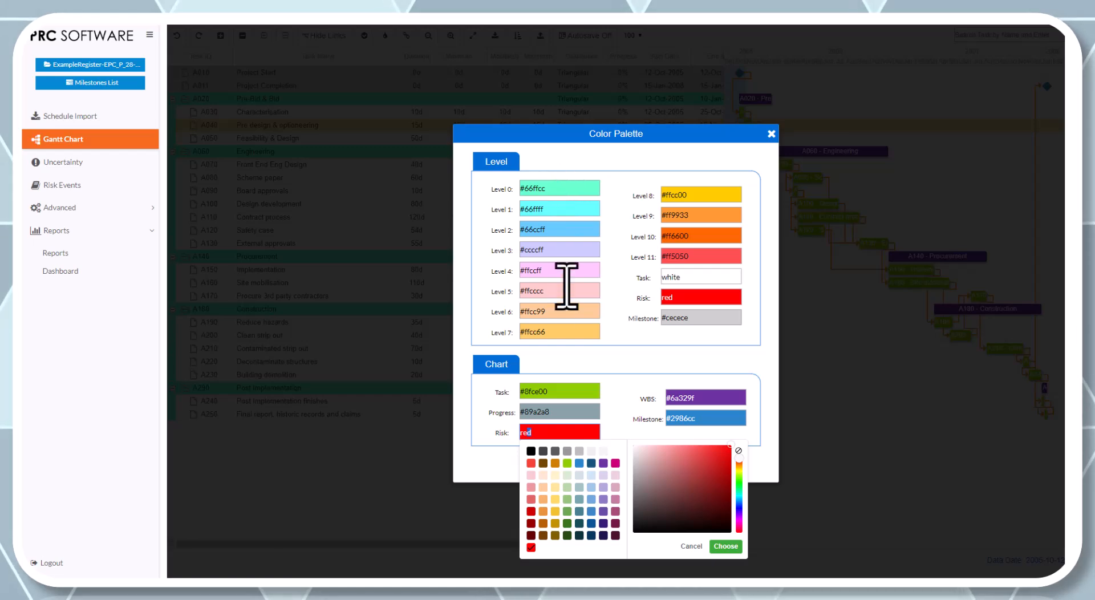
pyautogui.click(772, 134)
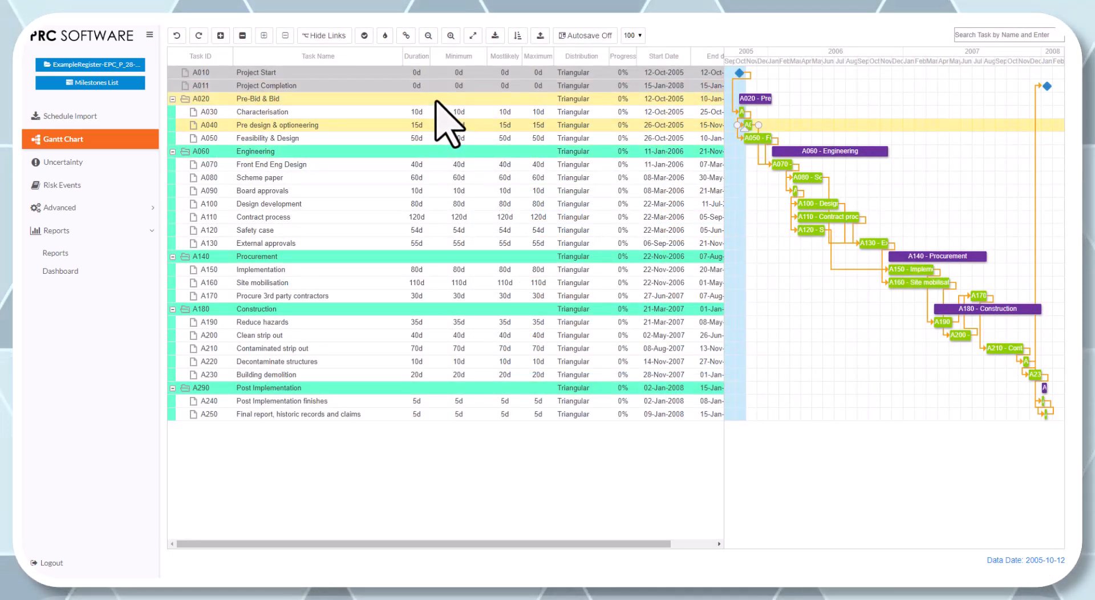
# View the links of task A040 Pre design & optioneering, go to its predecessor A030 Characterisation, and close the window.
pyautogui.click(406, 35)
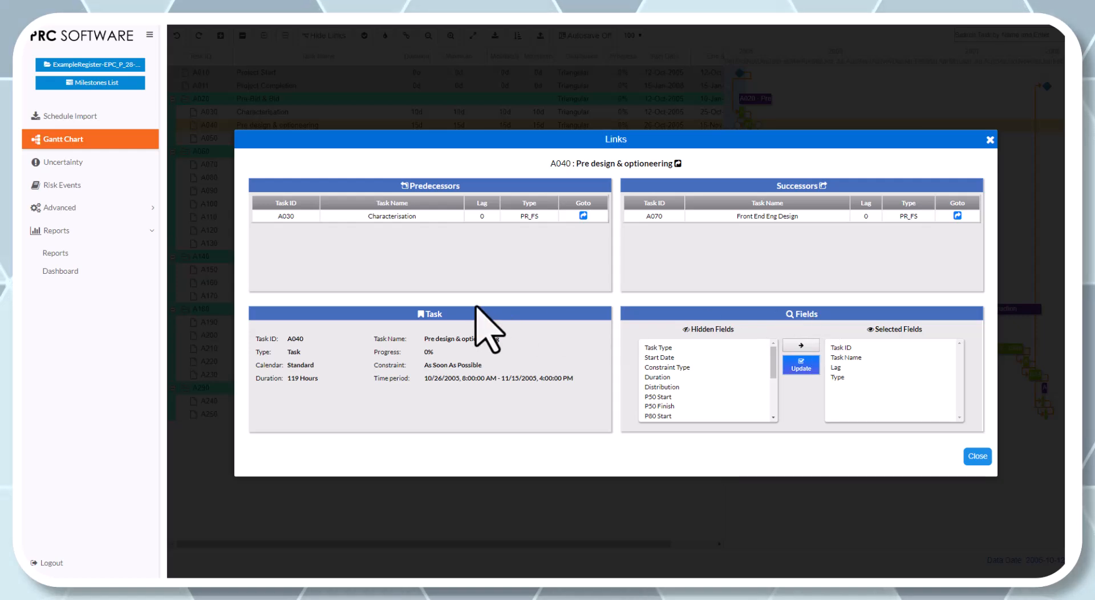
pyautogui.click(583, 215)
pyautogui.click(978, 456)
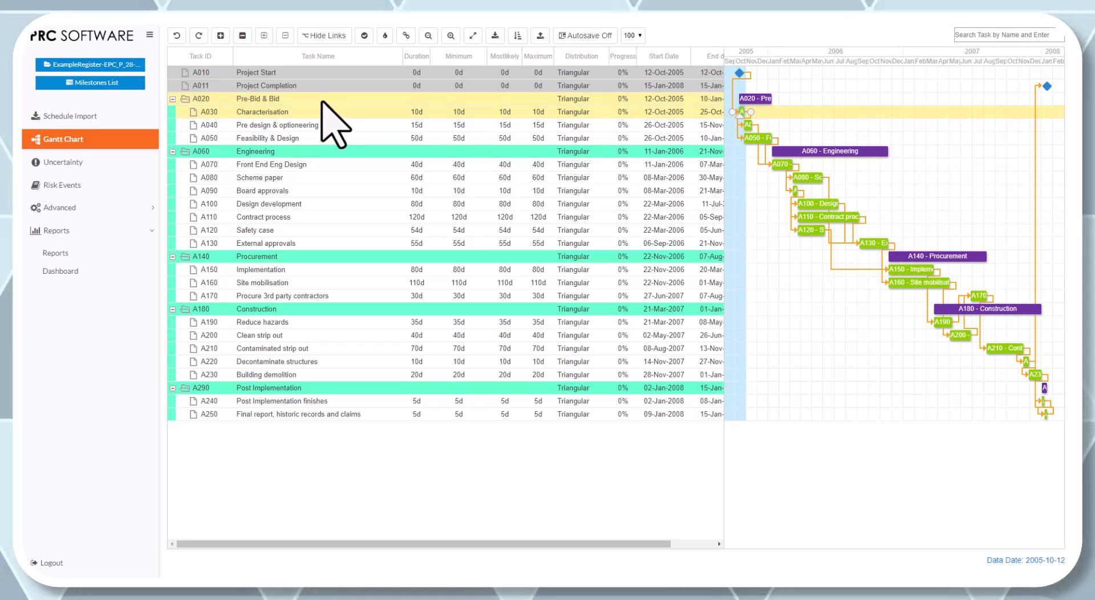
# View the links of task A030 Characterisation and go to its successor A050 Feasibility & Design.
pyautogui.click(407, 34)
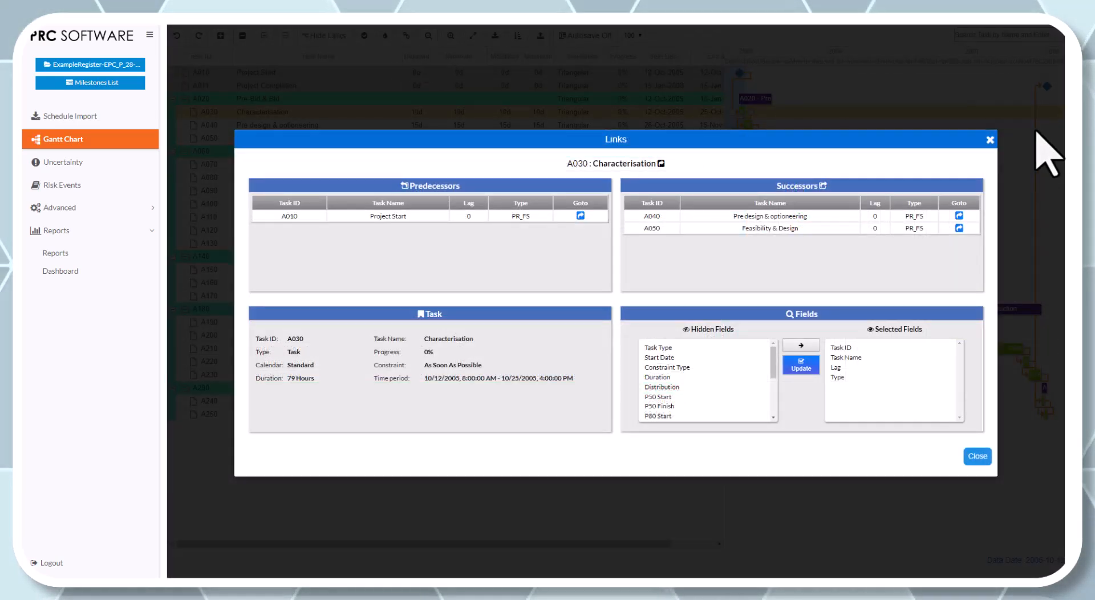
pyautogui.click(990, 140)
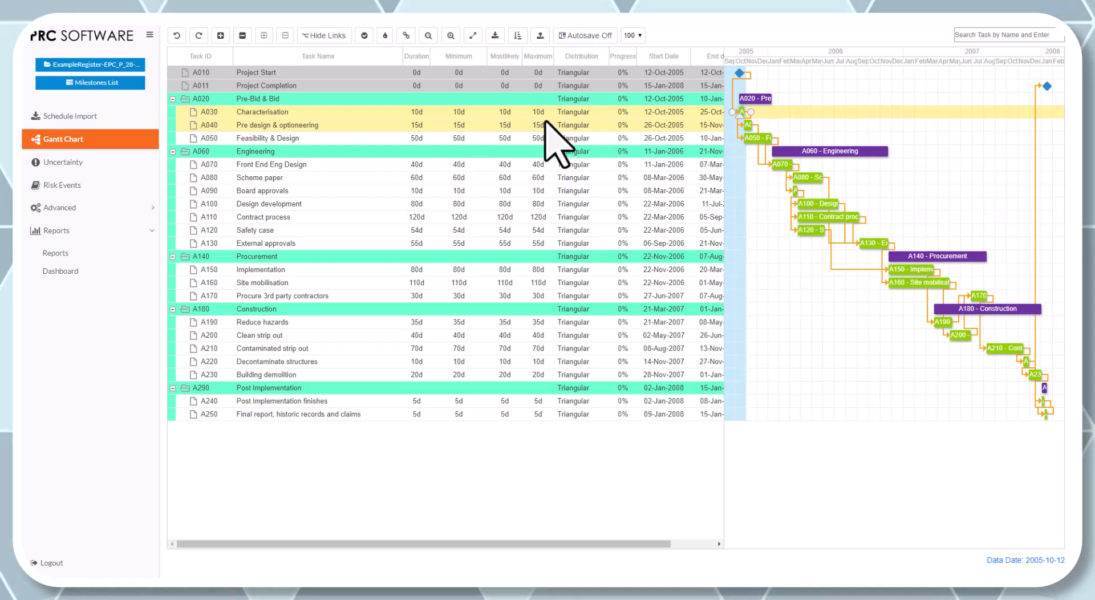
pyautogui.rightClick(538, 115)
pyautogui.click(575, 124)
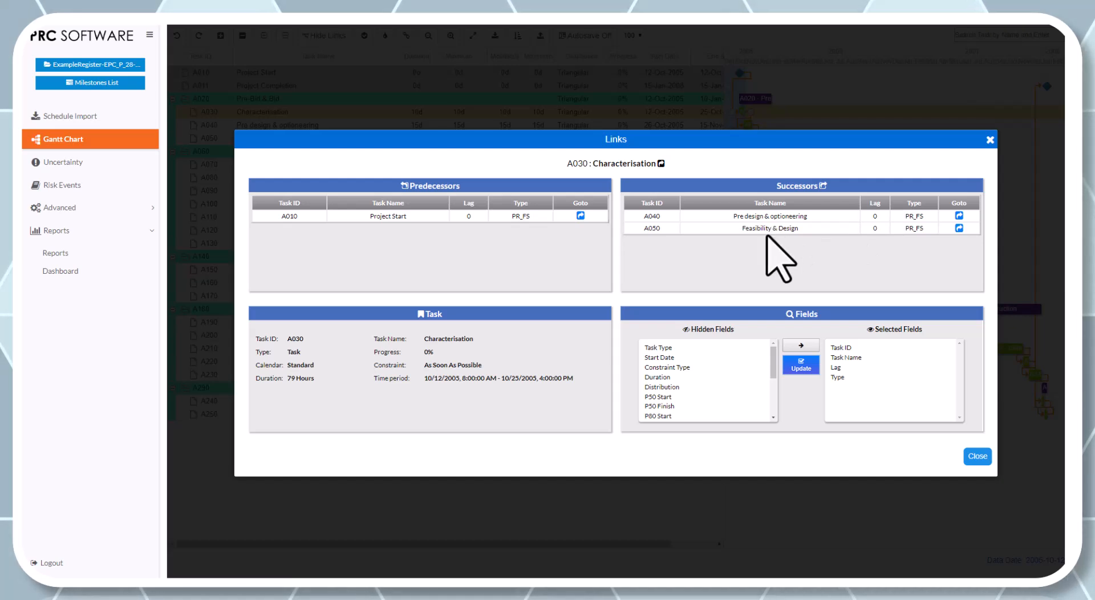
pyautogui.click(959, 228)
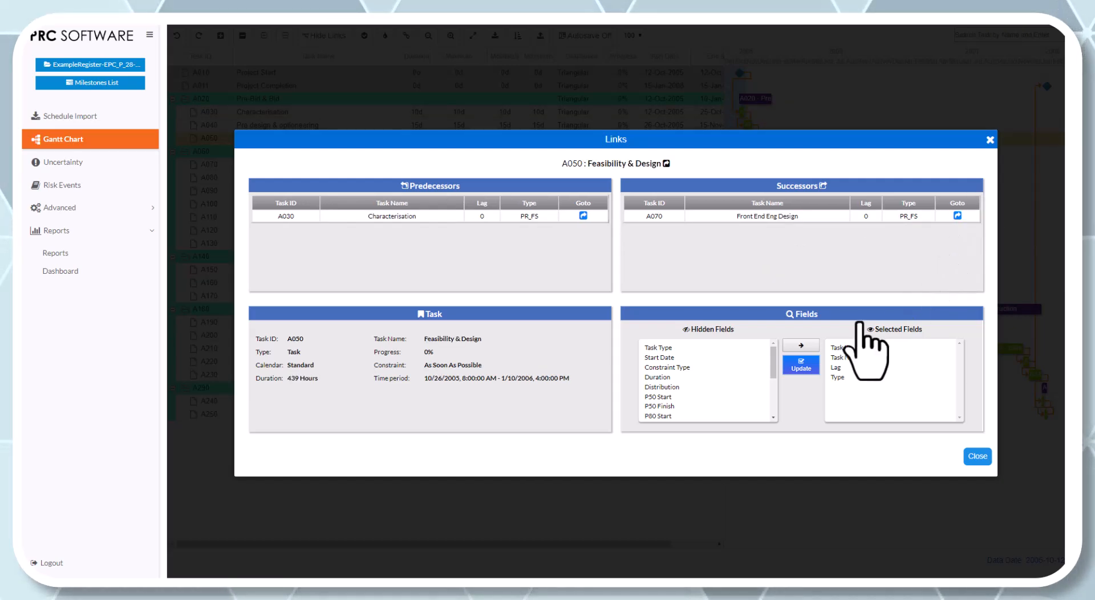
# Look through the hidden fields available for the links tables, and close the window without changes.
pyautogui.moveTo(772, 355); pyautogui.dragTo(777, 410)
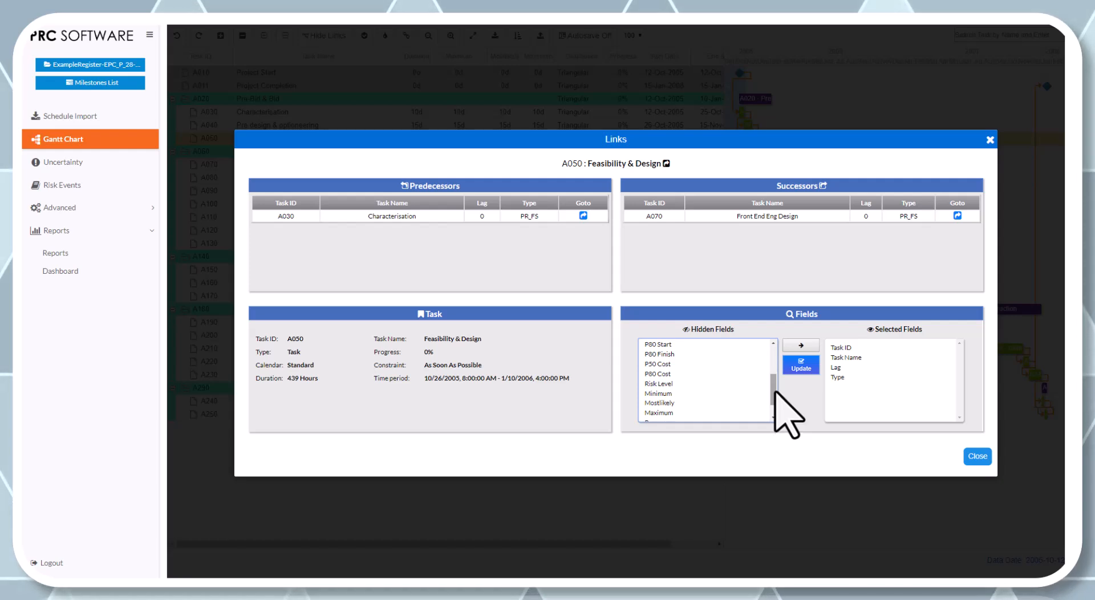
pyautogui.moveTo(776, 387); pyautogui.dragTo(772, 429)
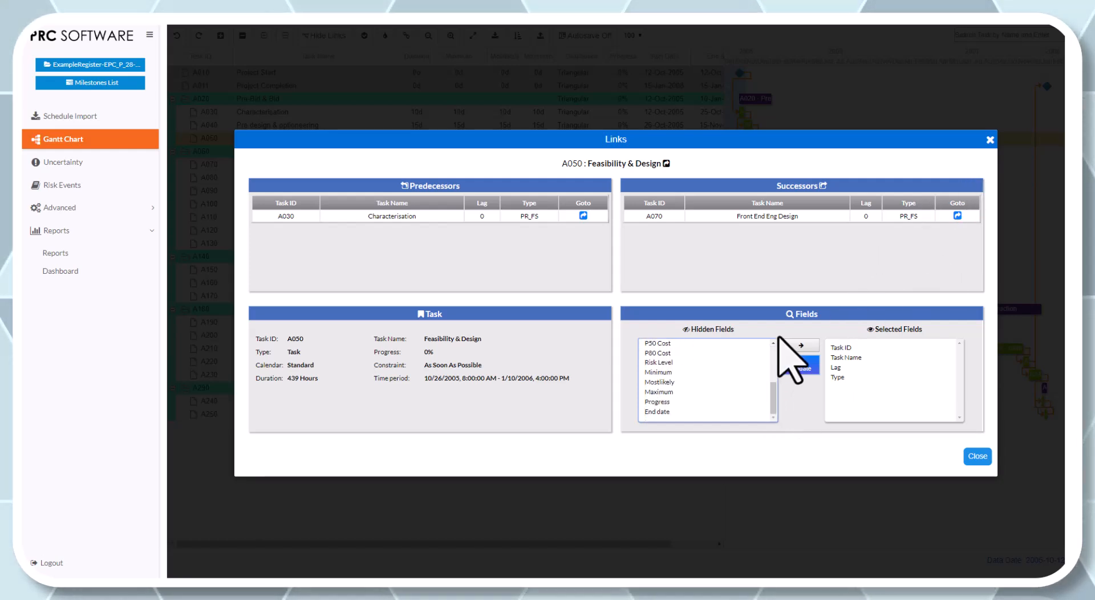
pyautogui.moveTo(773, 385); pyautogui.dragTo(776, 347)
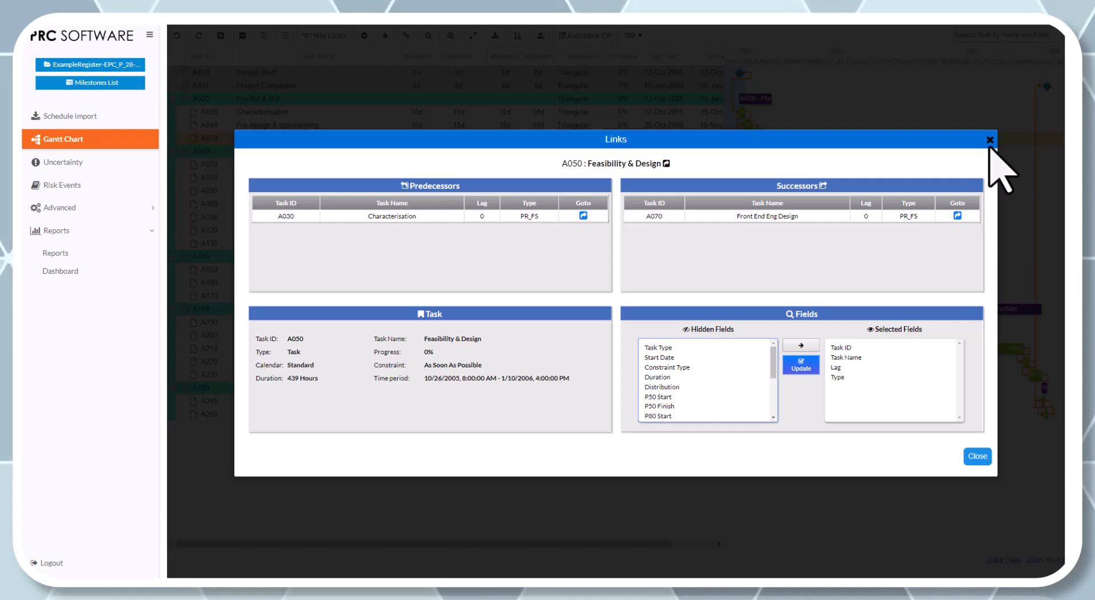
pyautogui.click(990, 141)
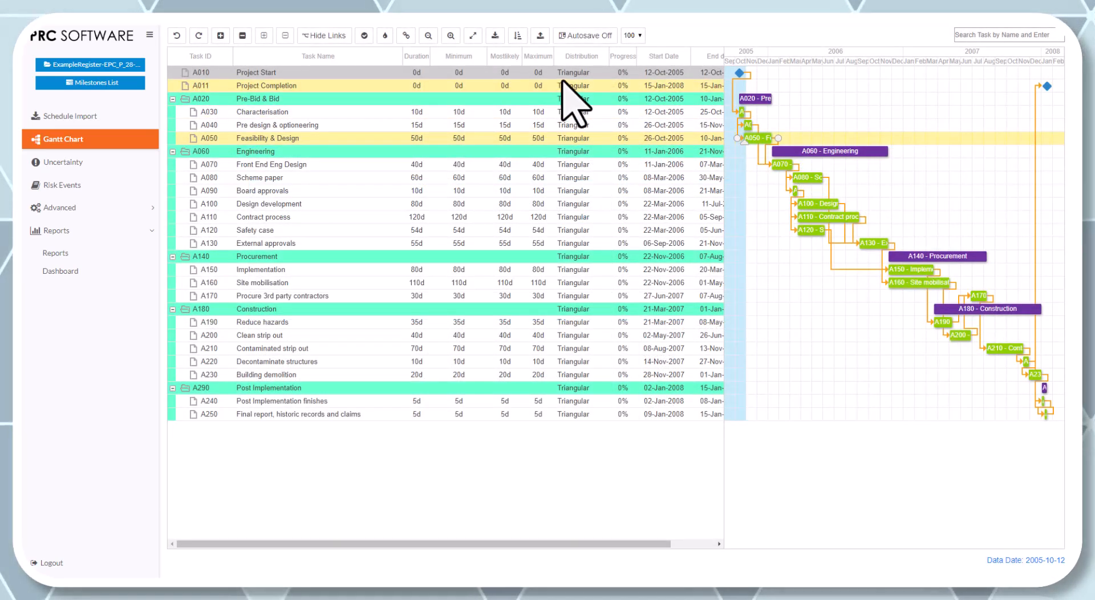
# Zoom the Gantt timeline out and in to view different time scales, and fit the whole schedule in the chart.
pyautogui.click(429, 35)
pyautogui.click(451, 35)
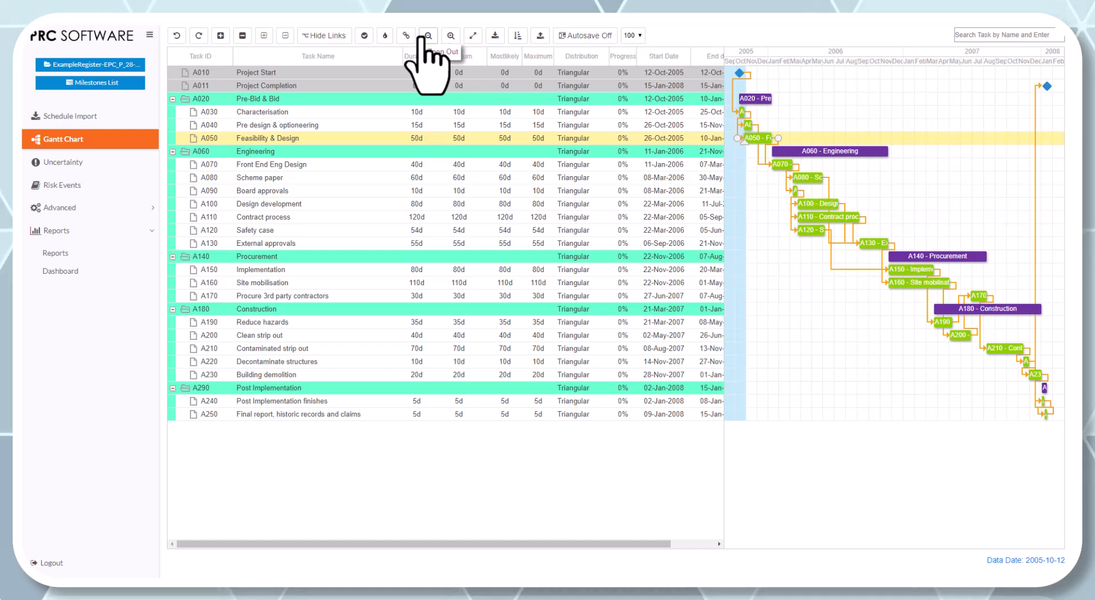
pyautogui.click(428, 35)
pyautogui.click(428, 36)
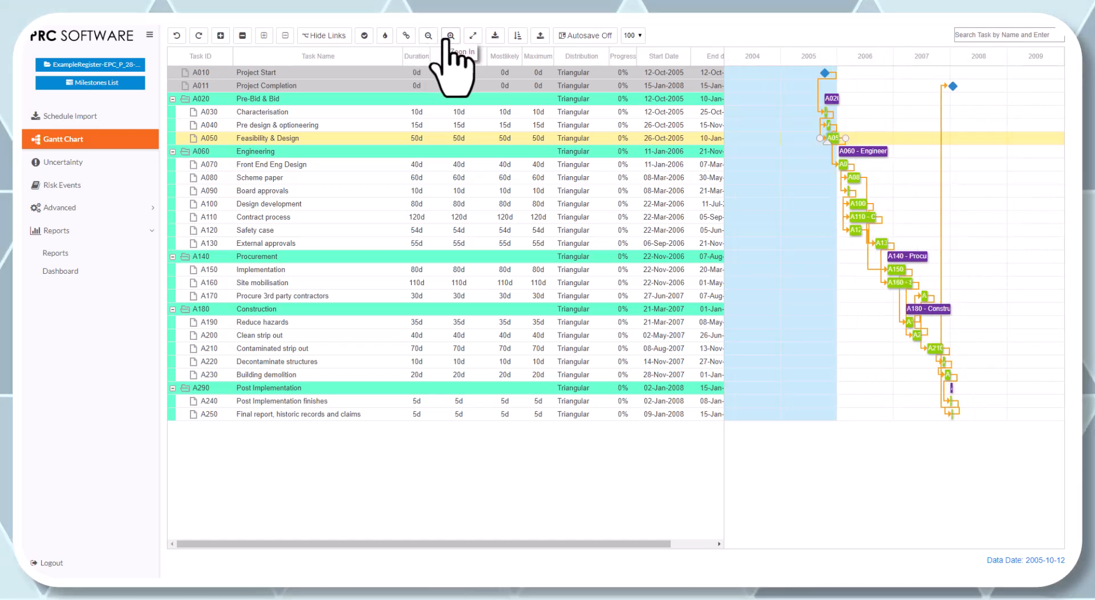
pyautogui.click(451, 36)
pyautogui.click(451, 35)
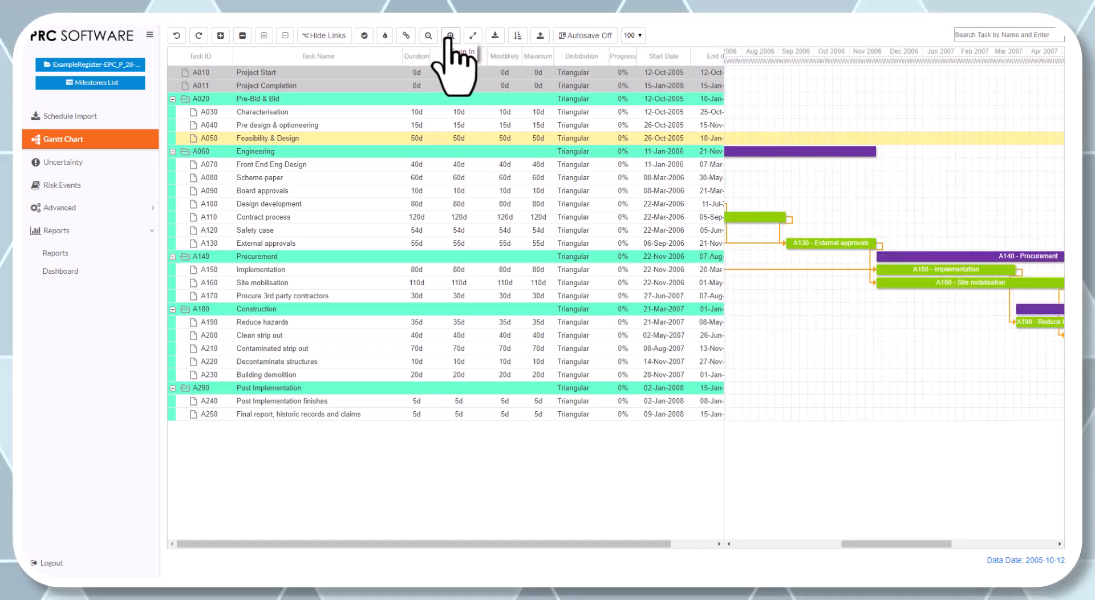
pyautogui.click(428, 35)
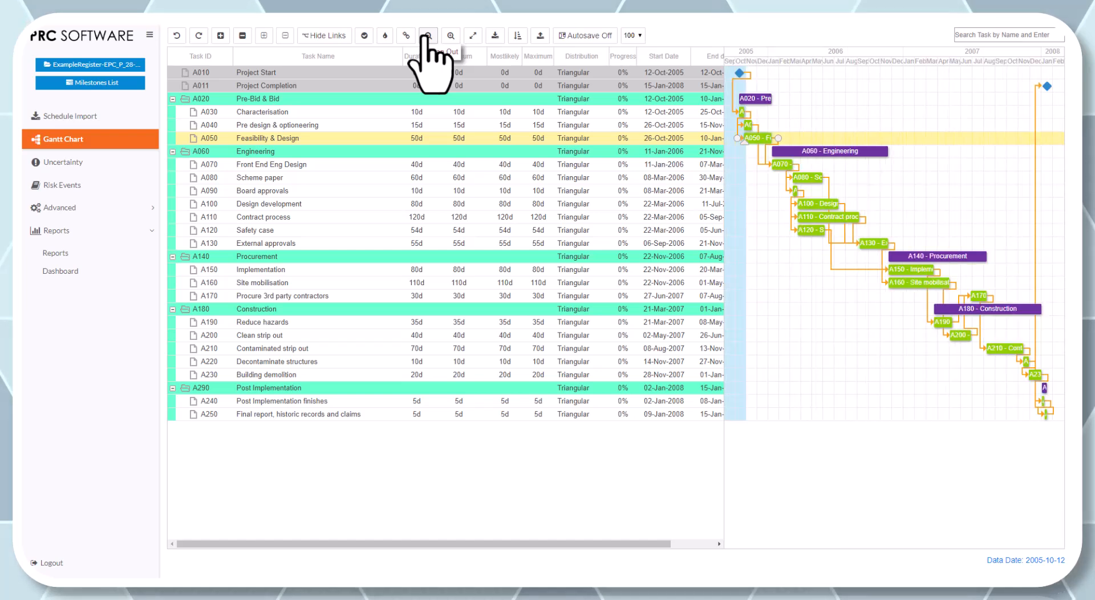
pyautogui.click(428, 35)
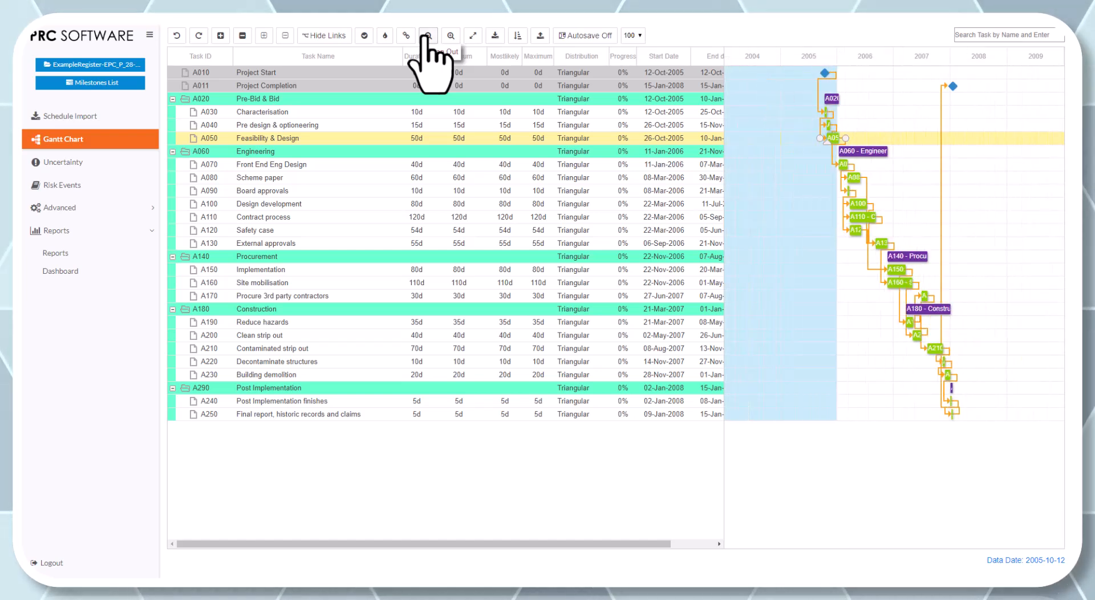
pyautogui.click(469, 36)
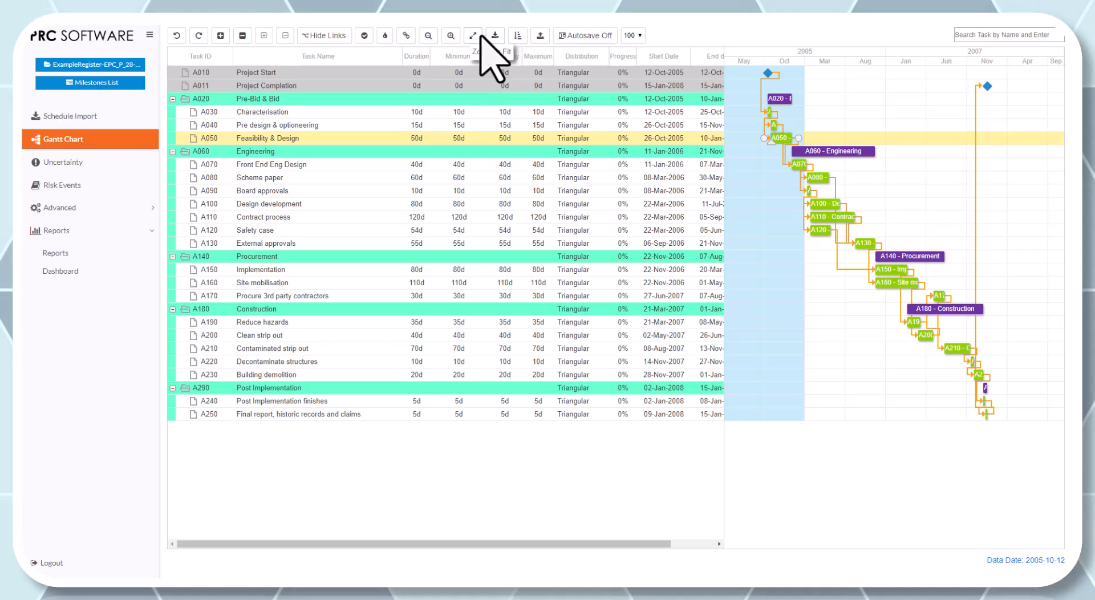
# Group the Gantt tasks by Risk Level, and reset the grouping to the original task structure.
pyautogui.click(518, 35)
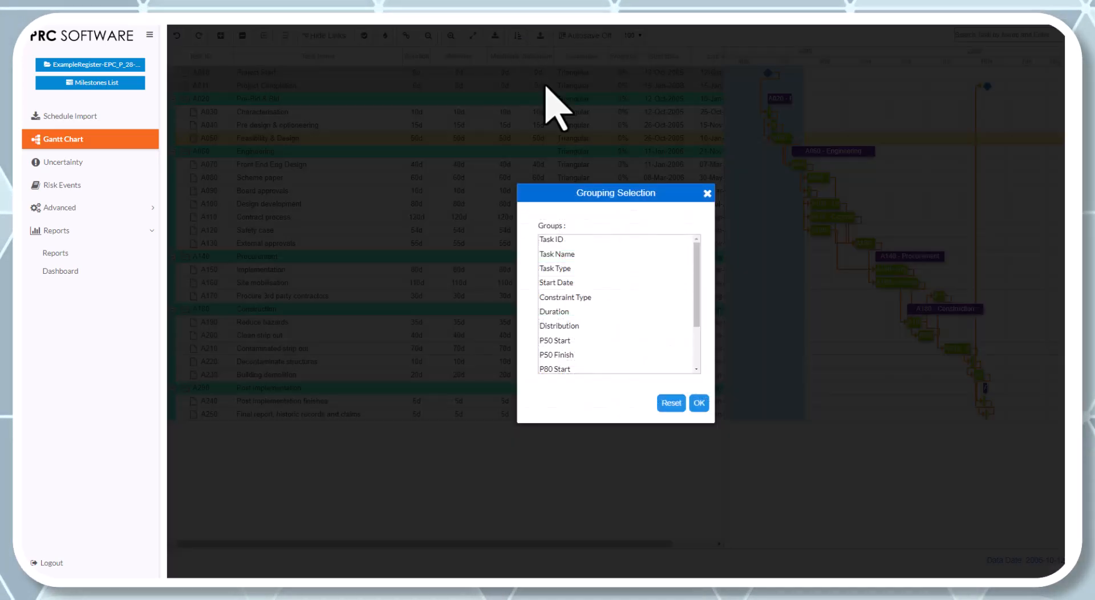
pyautogui.moveTo(697, 254); pyautogui.dragTo(702, 306)
pyautogui.click(577, 365)
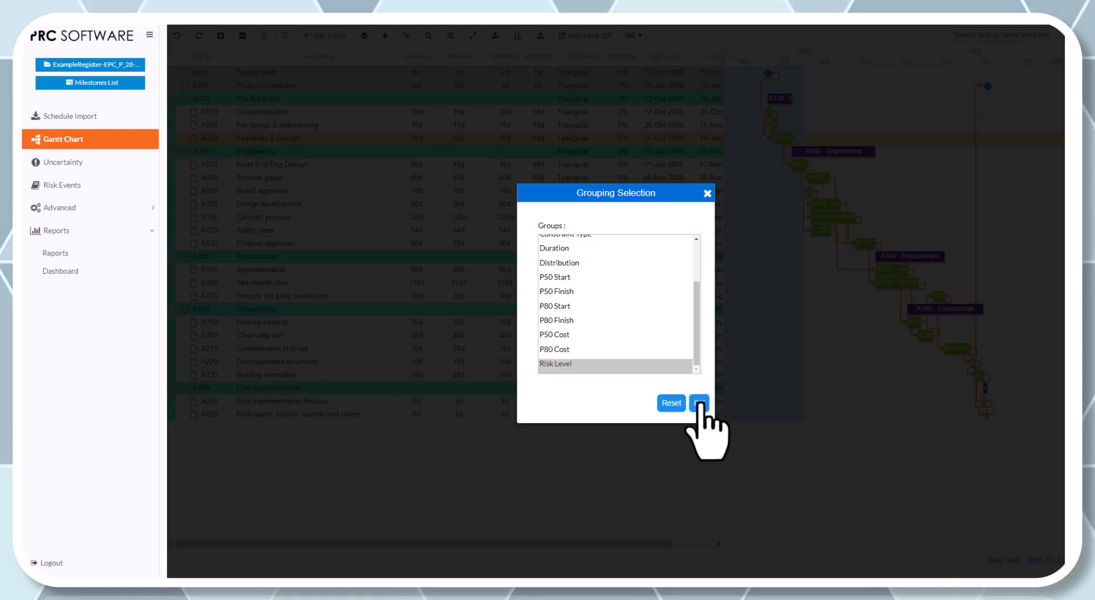
pyautogui.click(700, 403)
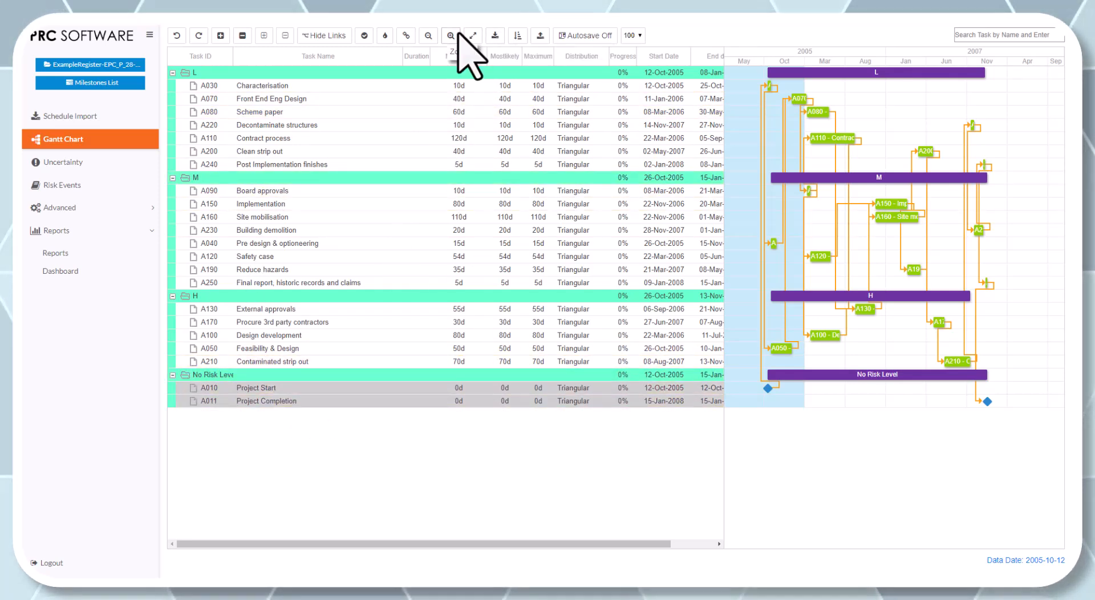
pyautogui.click(518, 36)
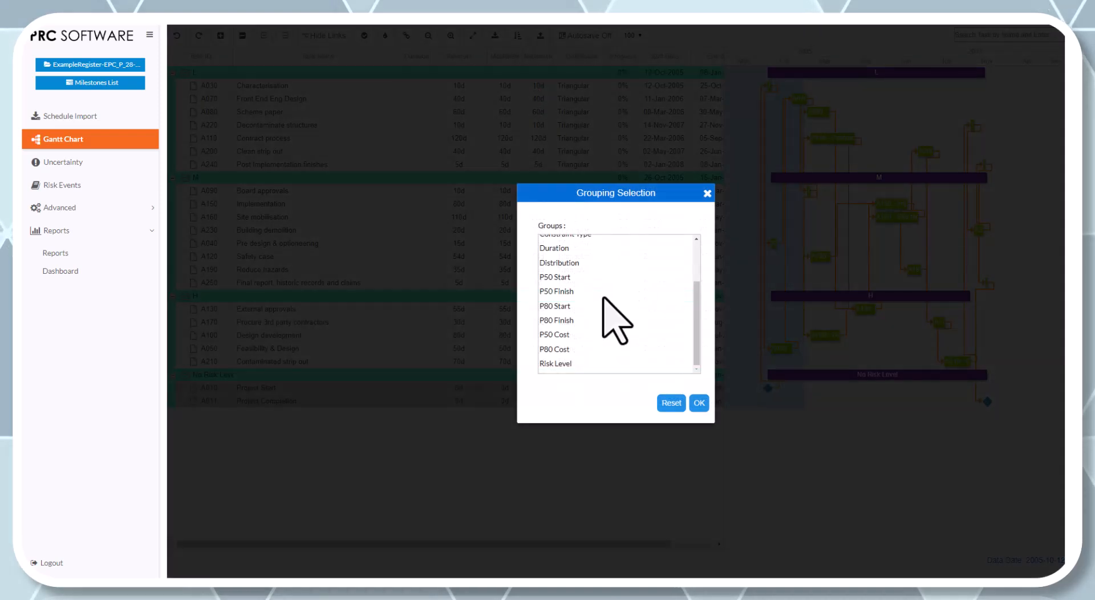
pyautogui.click(673, 404)
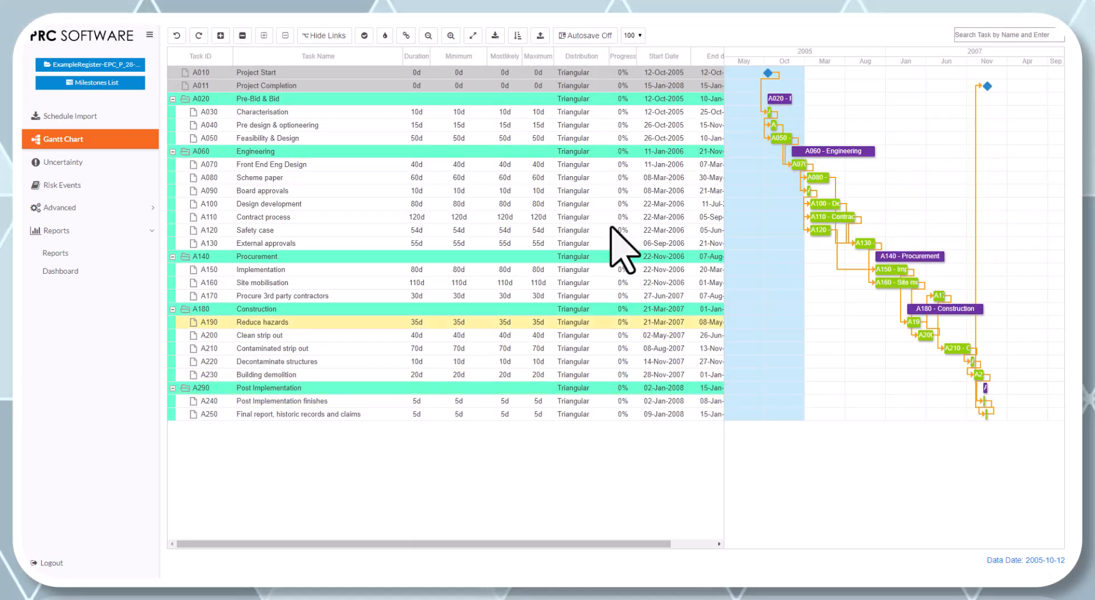
# Add the A060 Engineering group to the uncertainty register under the name Engineering.
pyautogui.rightClick(249, 155)
pyautogui.click(285, 165)
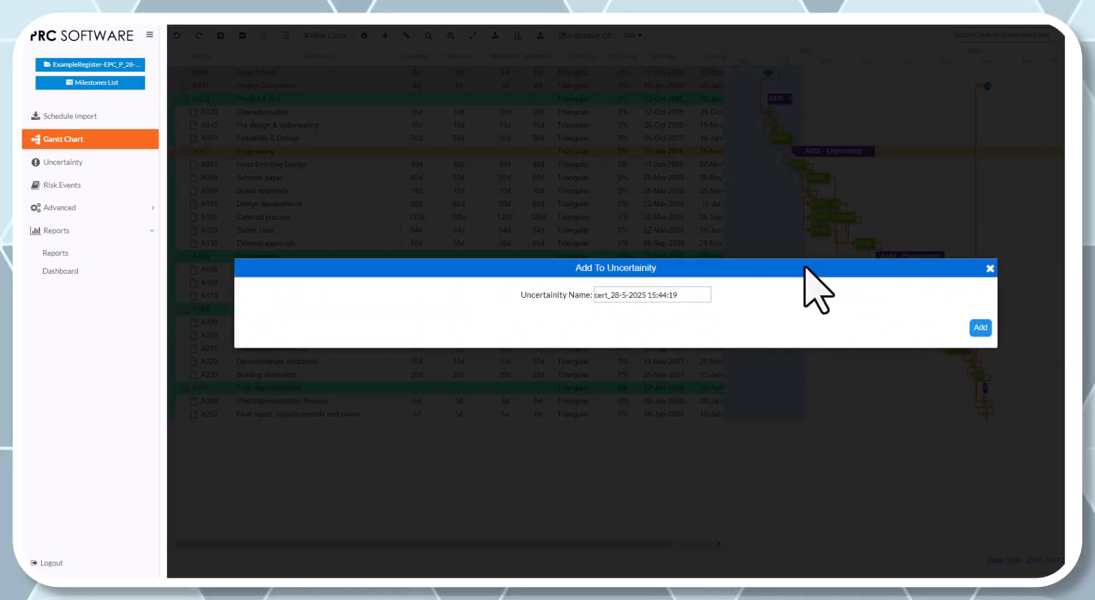
pyautogui.moveTo(705, 297); pyautogui.dragTo(520, 293)
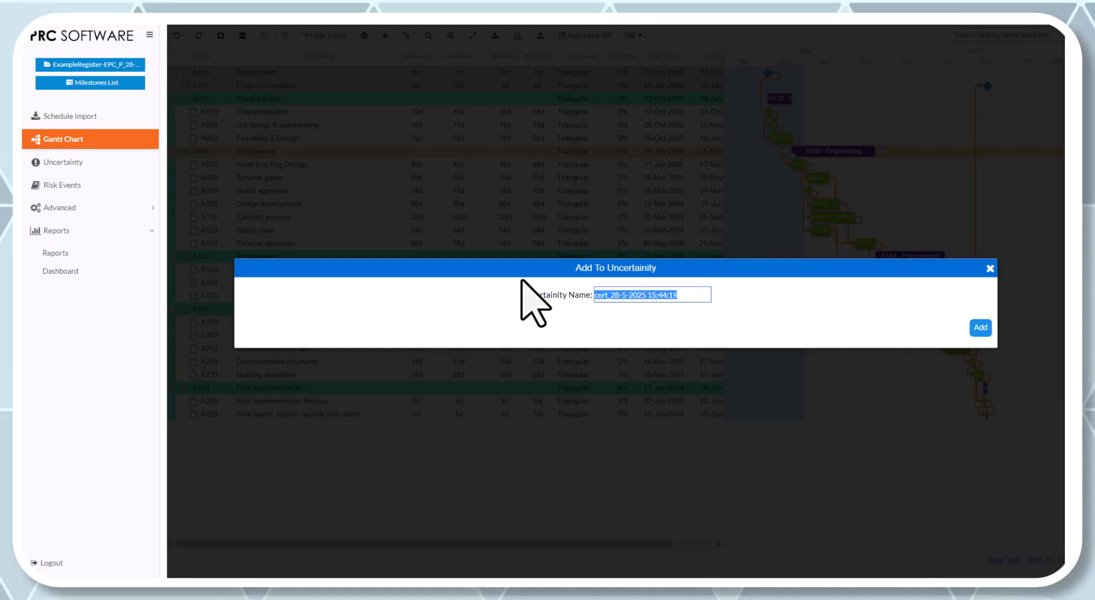
pyautogui.write('Engin')
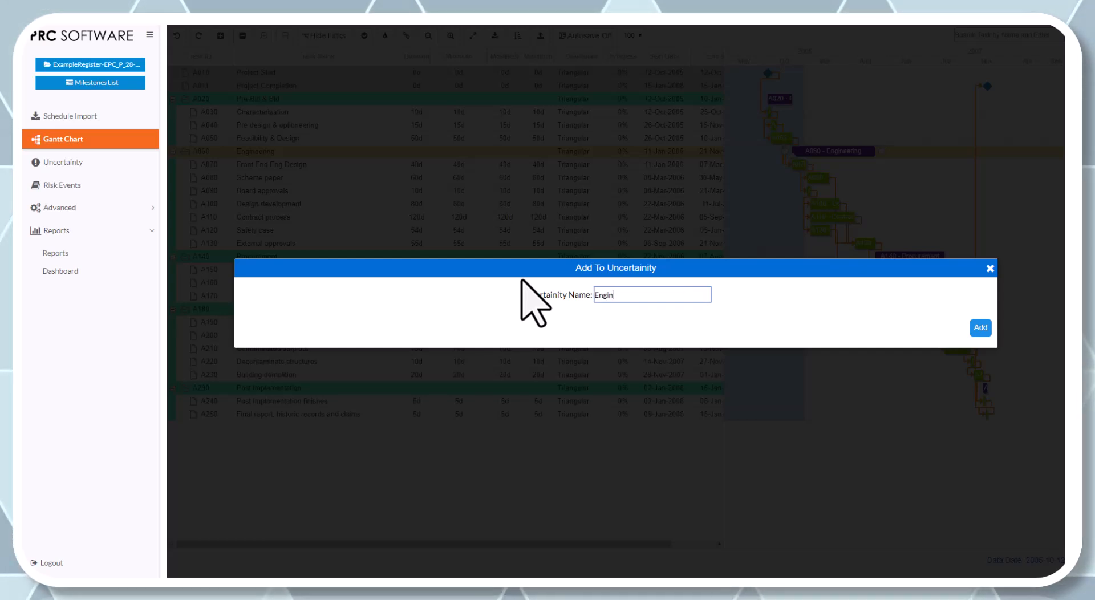
pyautogui.write('eering')
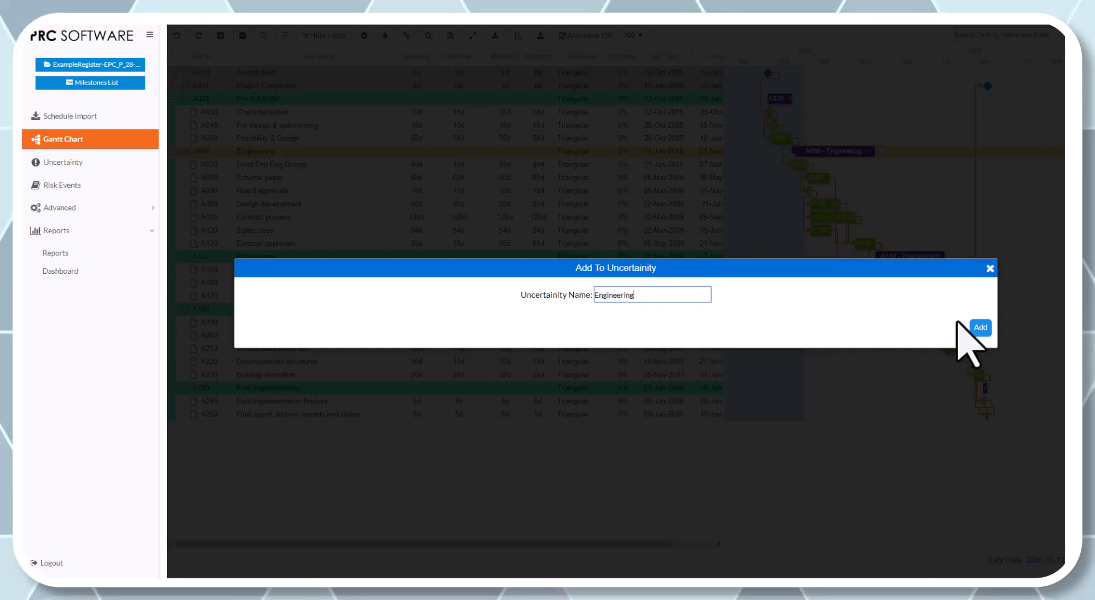
pyautogui.click(980, 329)
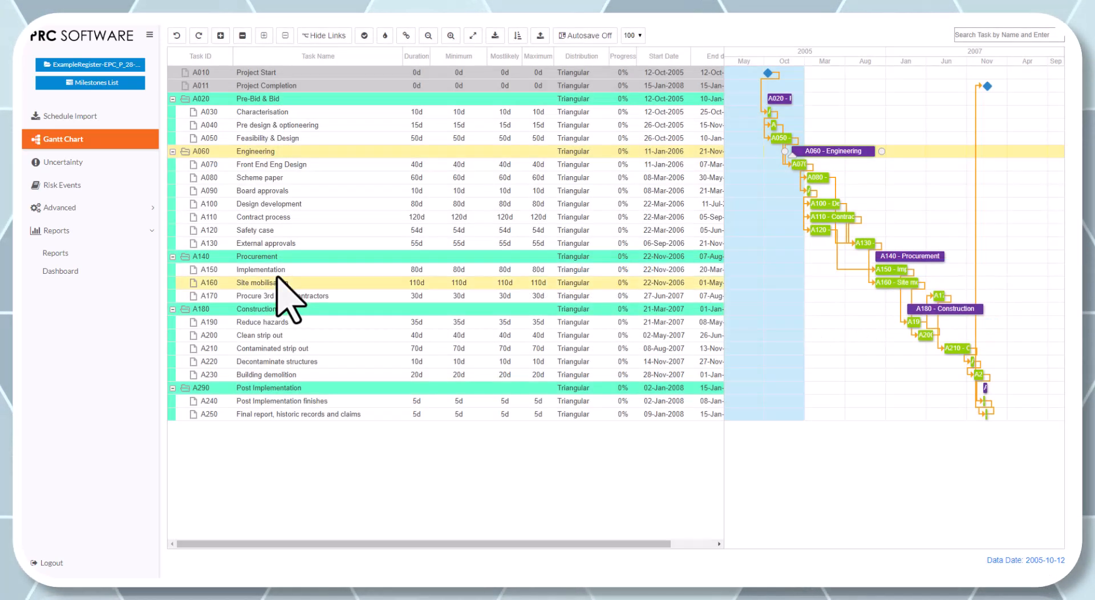
# Open the uncertainty register and examine the Engineering entry's name, value and associated tasks.
pyautogui.click(68, 163)
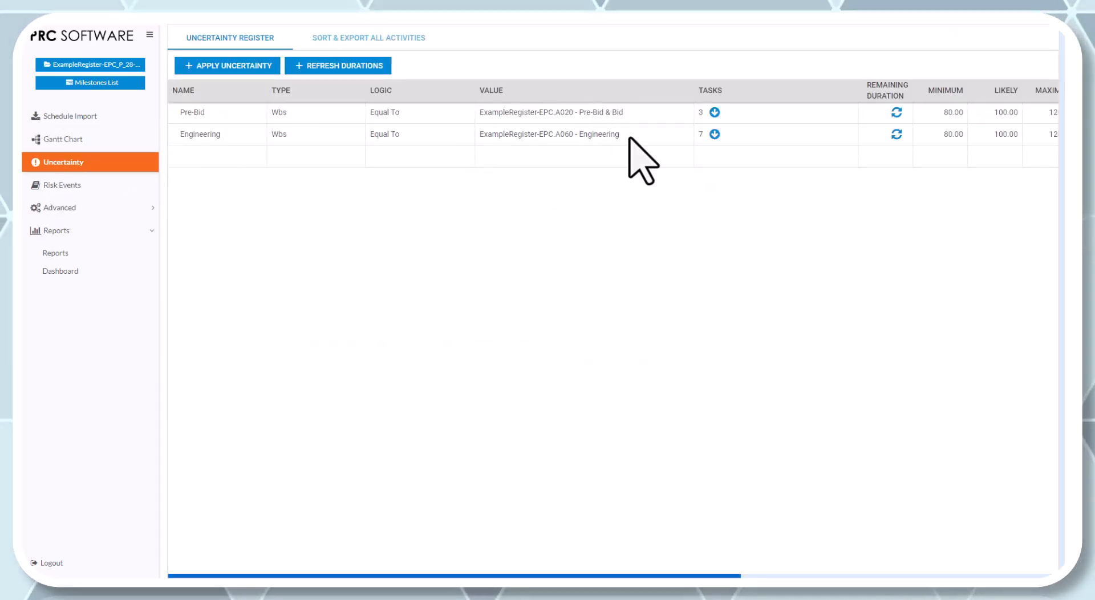
pyautogui.moveTo(622, 135); pyautogui.dragTo(468, 131)
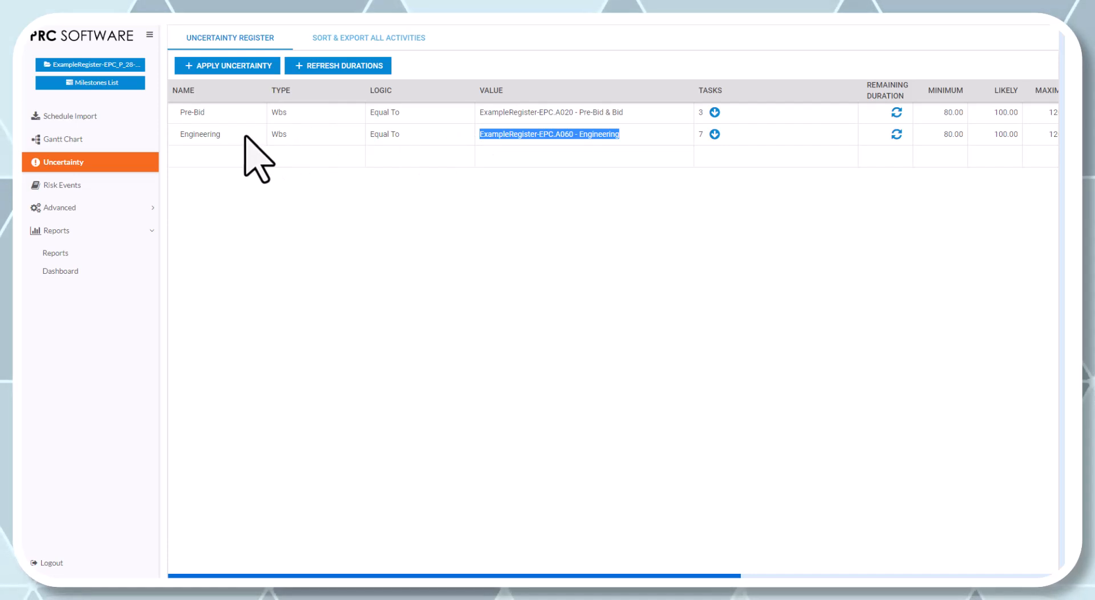
pyautogui.moveTo(216, 137); pyautogui.dragTo(191, 135)
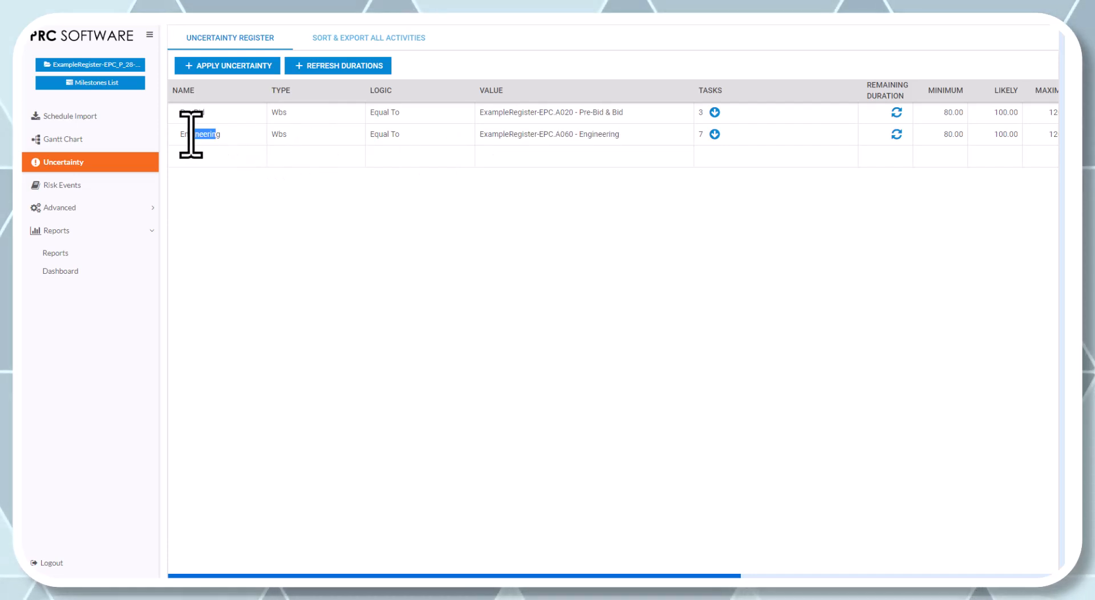
pyautogui.click(715, 135)
pyautogui.click(714, 134)
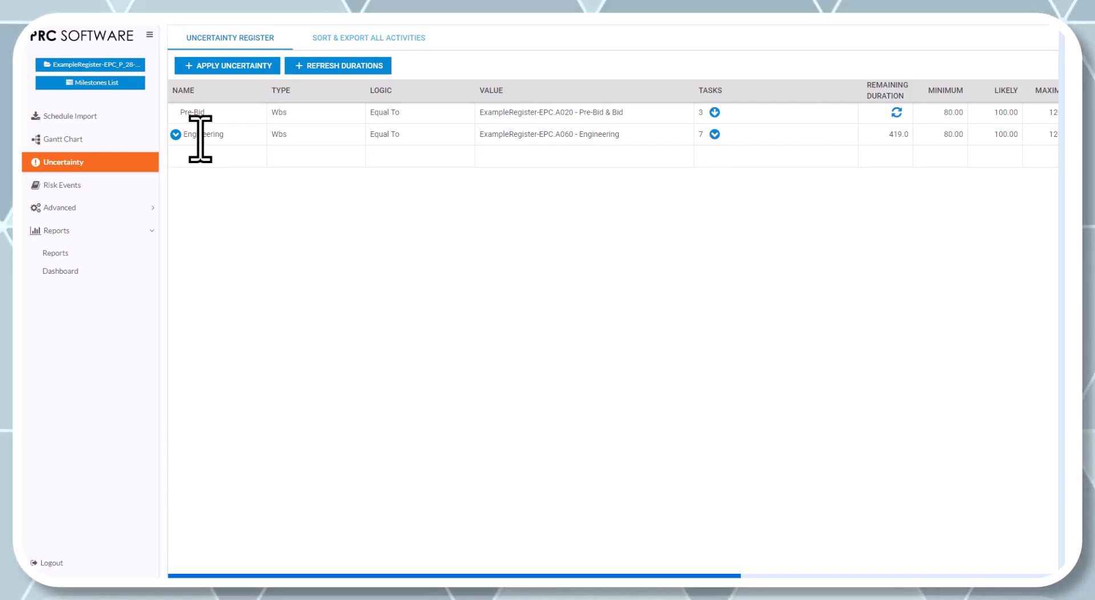
# Examine the name and remaining duration of the Engineering entry in the uncertainty register.
pyautogui.doubleClick(176, 135)
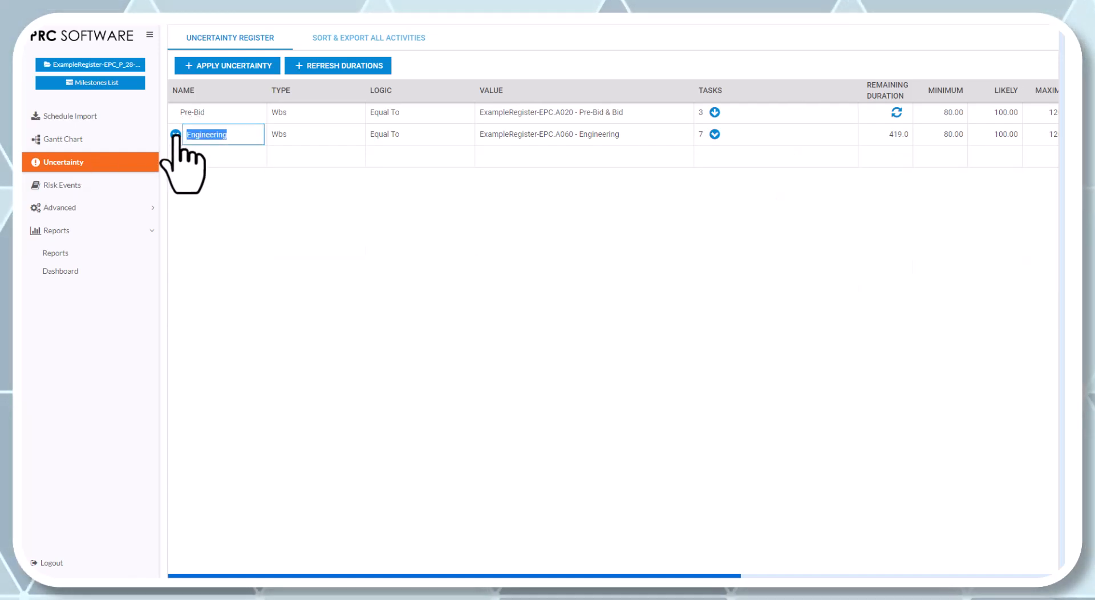
pyautogui.click(886, 134)
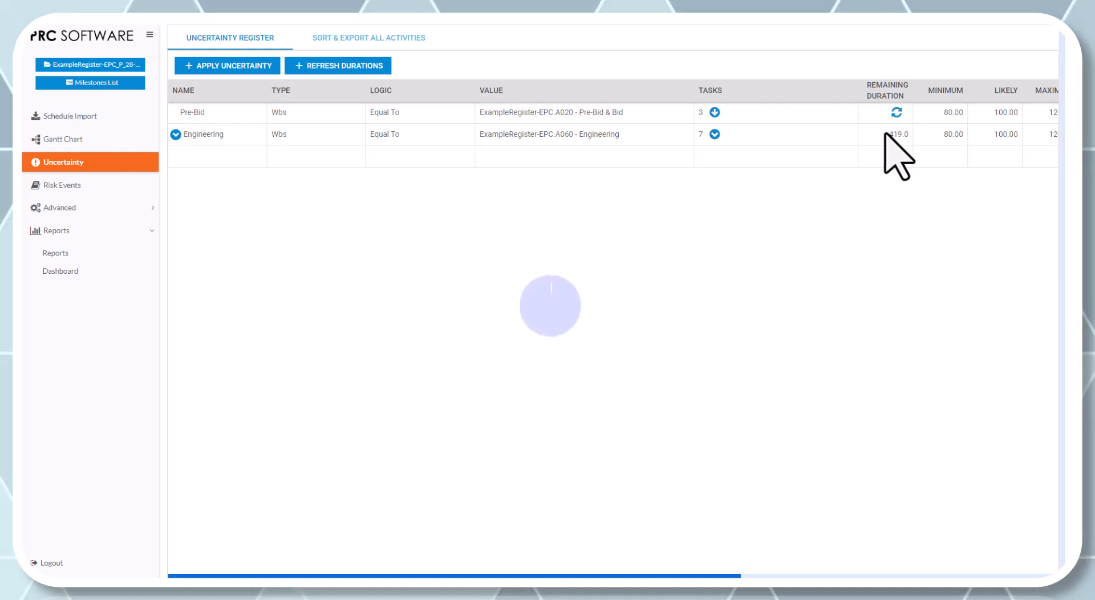
pyautogui.doubleClick(906, 134)
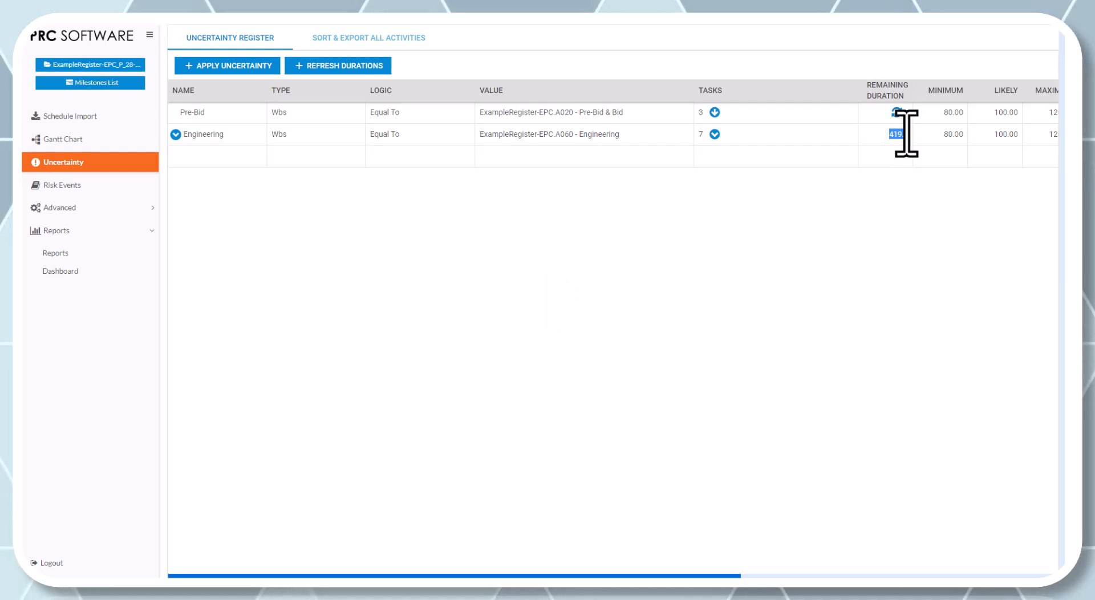
# Return to the Gantt chart and view the options available for the A060 Engineering group.
pyautogui.click(88, 139)
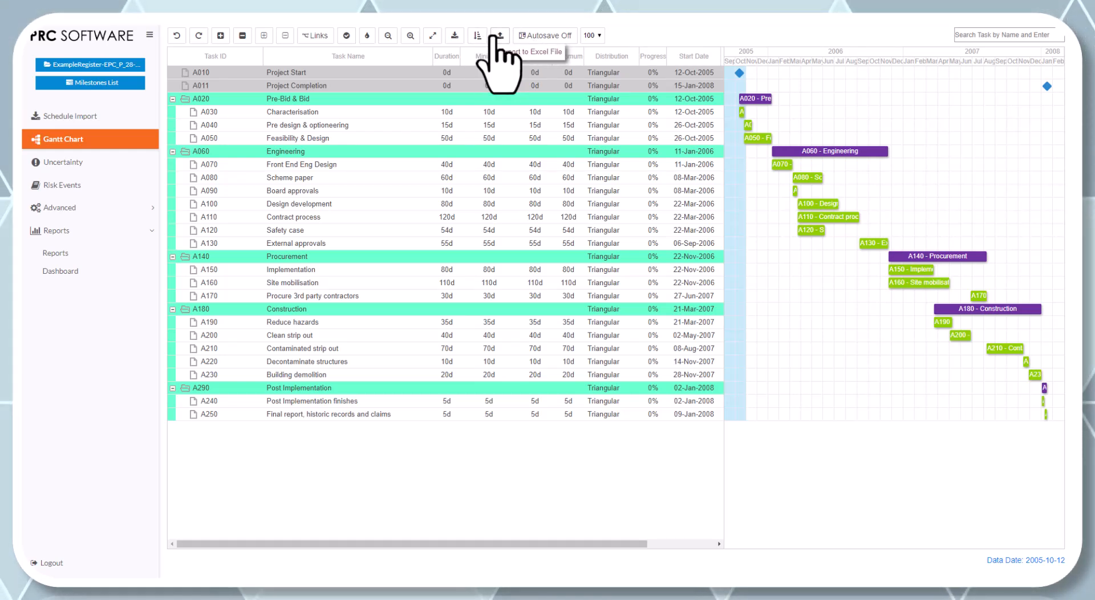
pyautogui.rightClick(338, 154)
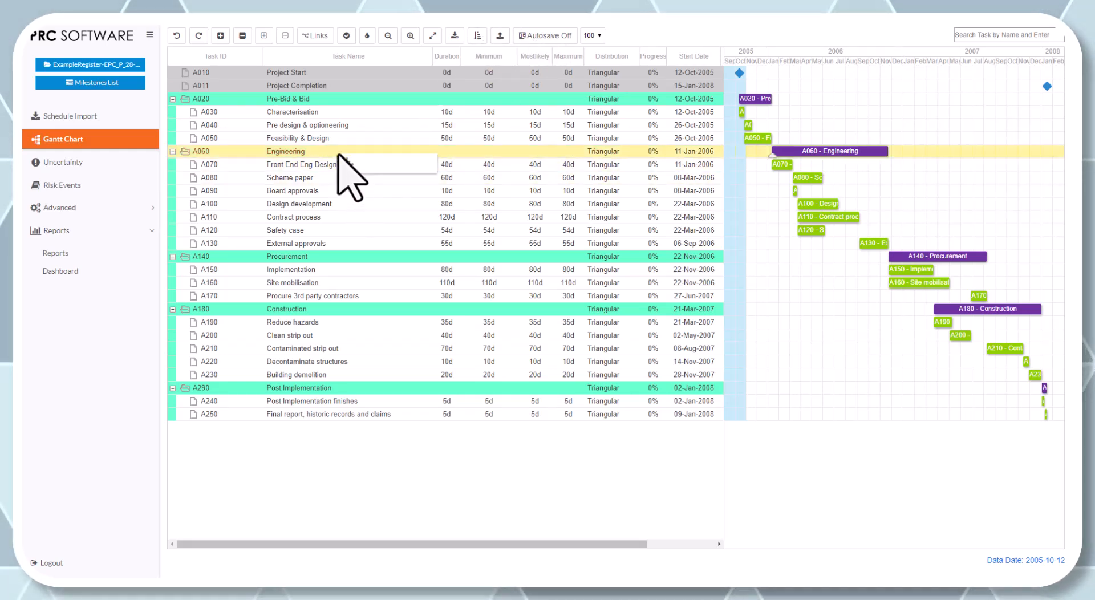
pyautogui.click(399, 163)
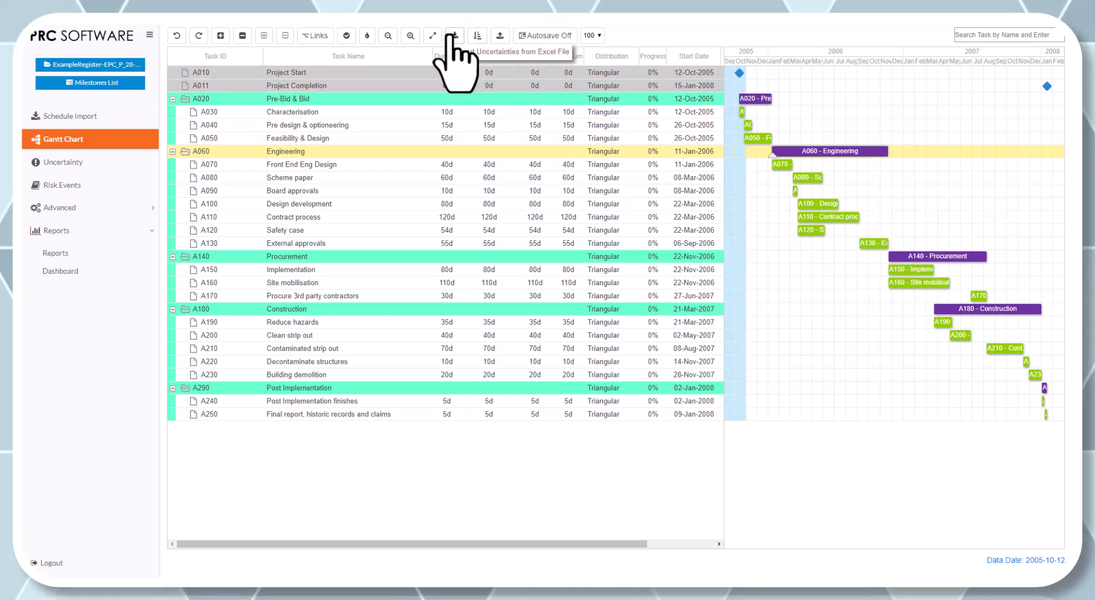
# Export the tasks with WBS grouping to ActivitesGroupExport_28-5-2025_15-45-15.xlsx on the Desktop and open the exported file in Excel.
pyautogui.click(500, 35)
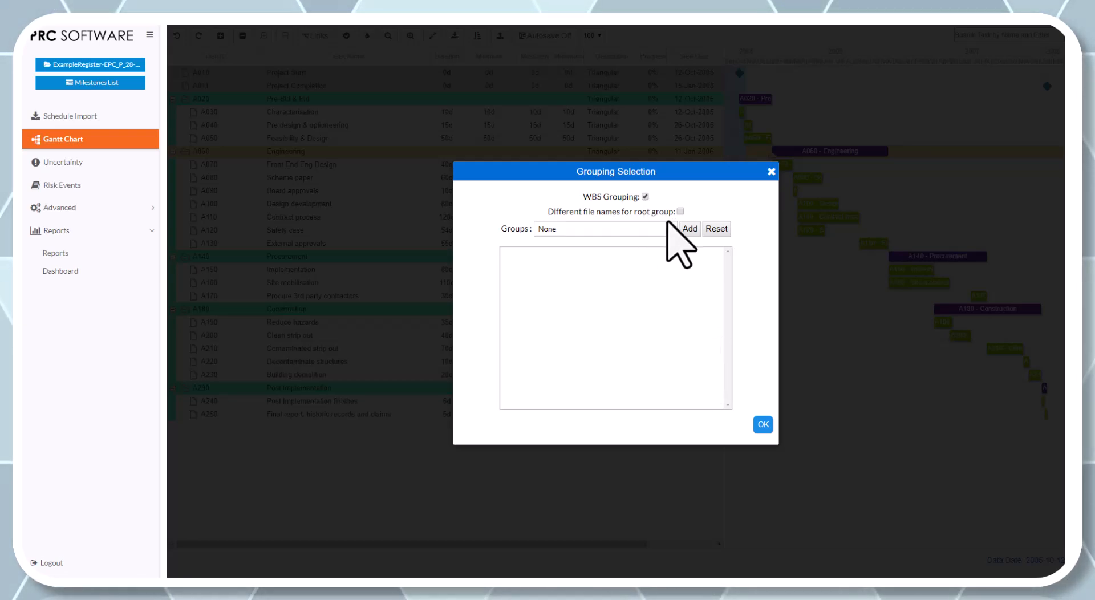
pyautogui.click(672, 227)
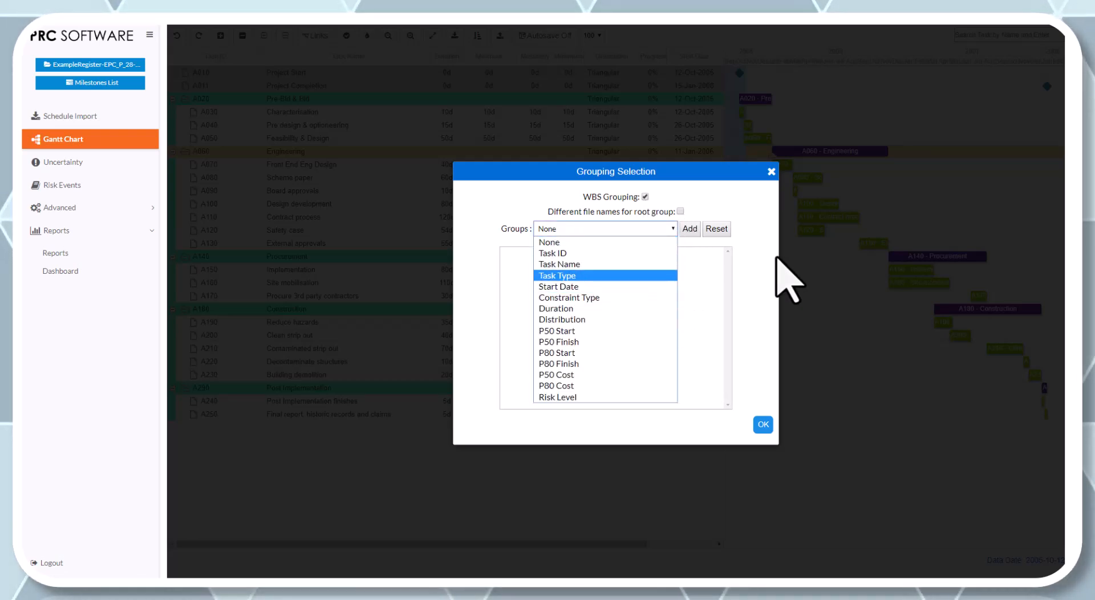
pyautogui.click(783, 269)
pyautogui.click(763, 425)
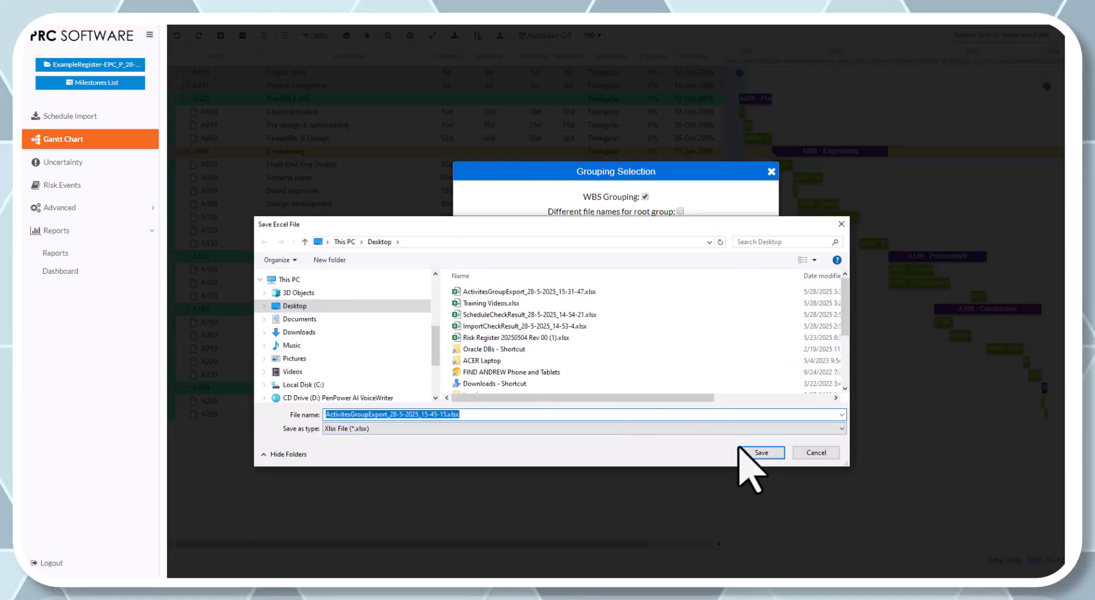
pyautogui.click(760, 452)
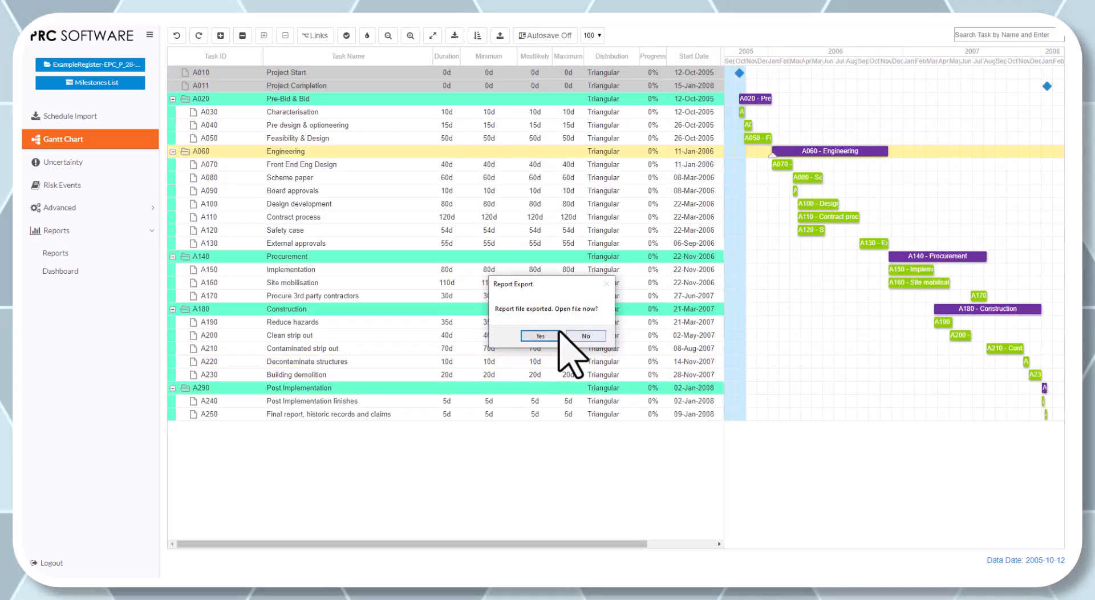
pyautogui.click(540, 336)
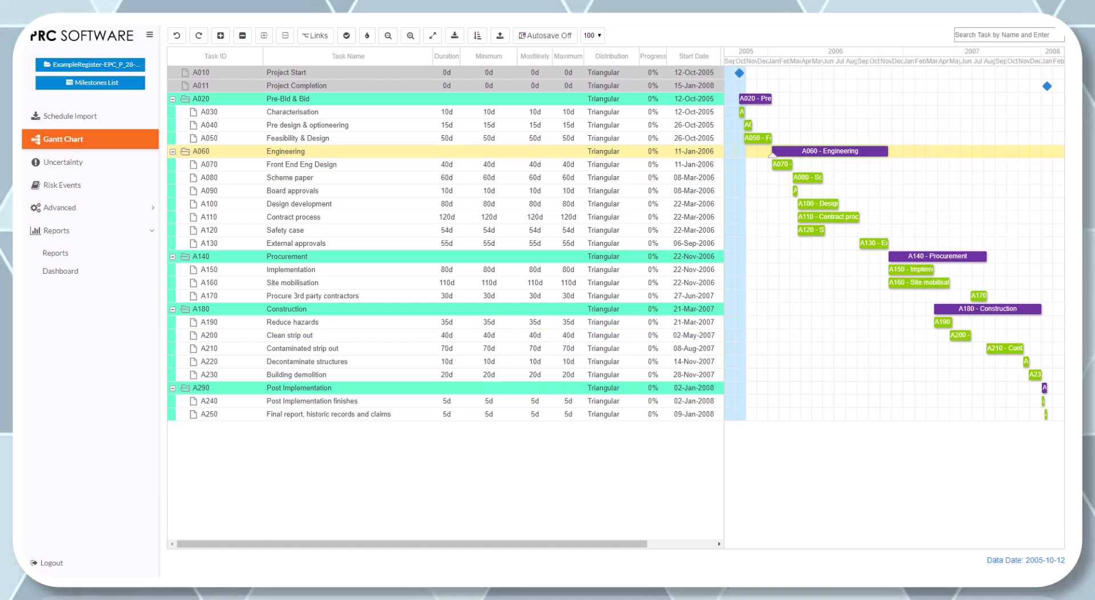
pyautogui.moveTo(1091, 77); pyautogui.dragTo(468, 86)
pyautogui.doubleClick(679, 87)
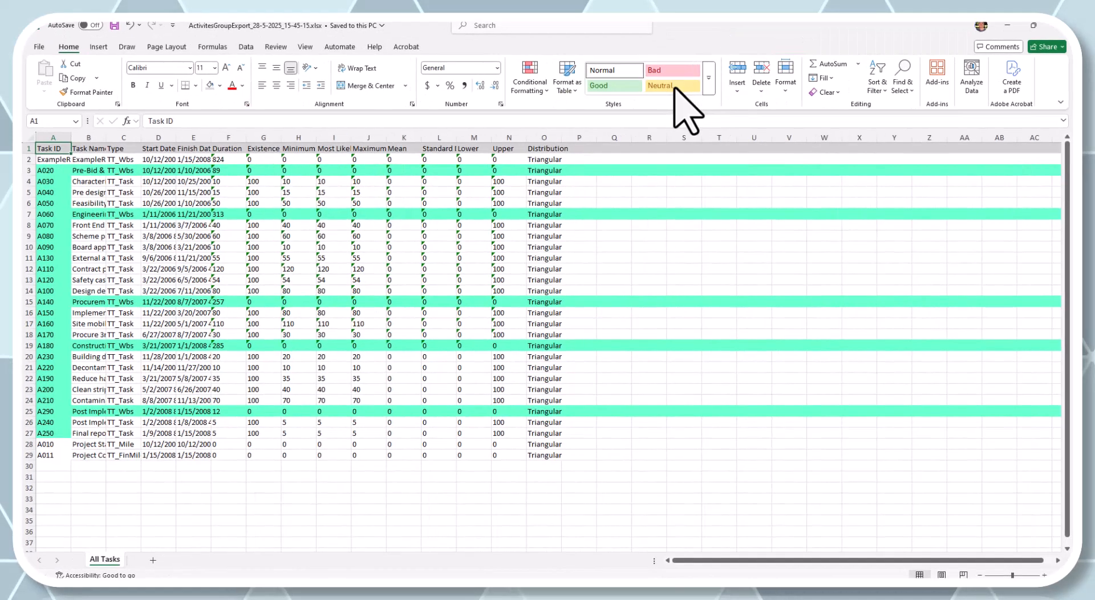
# Examine the exported worksheet's Distribution column and the Minimum, Most Likely and Maximum values of tasks A030 to A050.
pyautogui.click(567, 161)
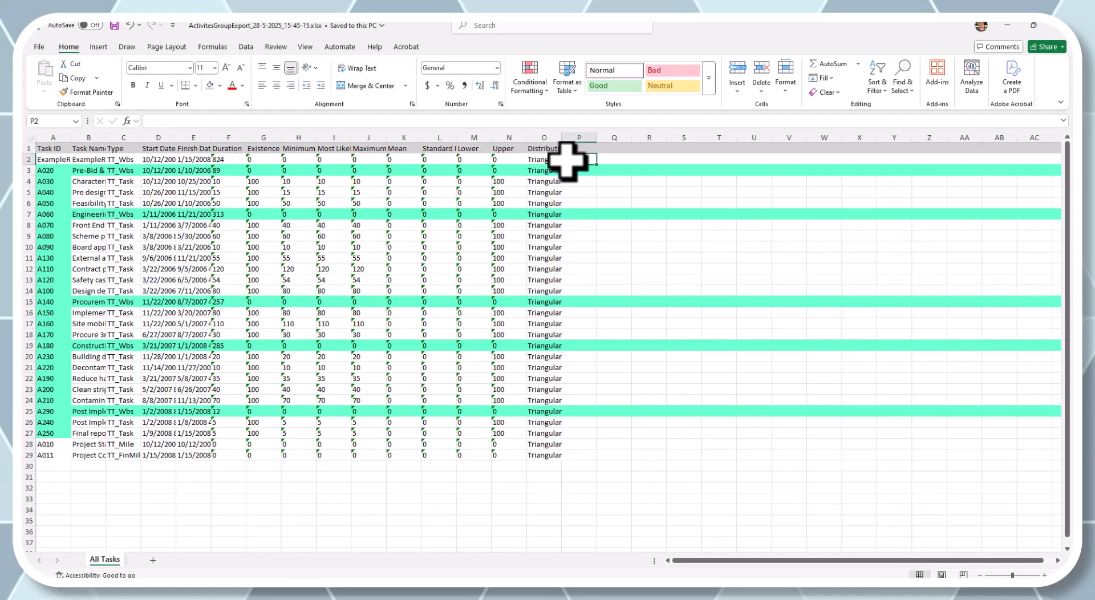
pyautogui.click(552, 181)
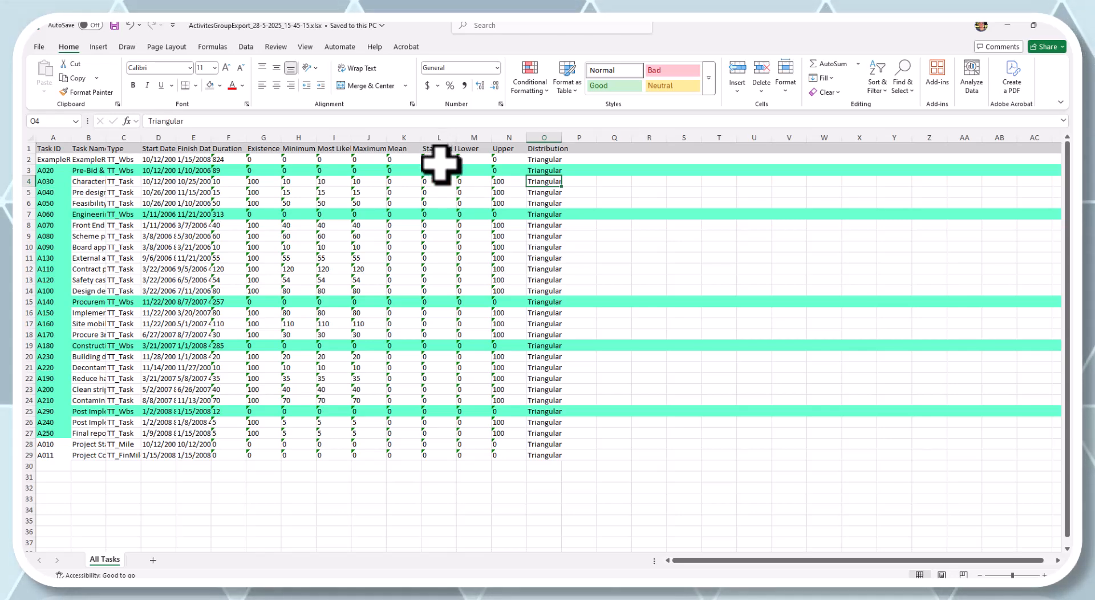
pyautogui.moveTo(286, 185); pyautogui.dragTo(357, 191)
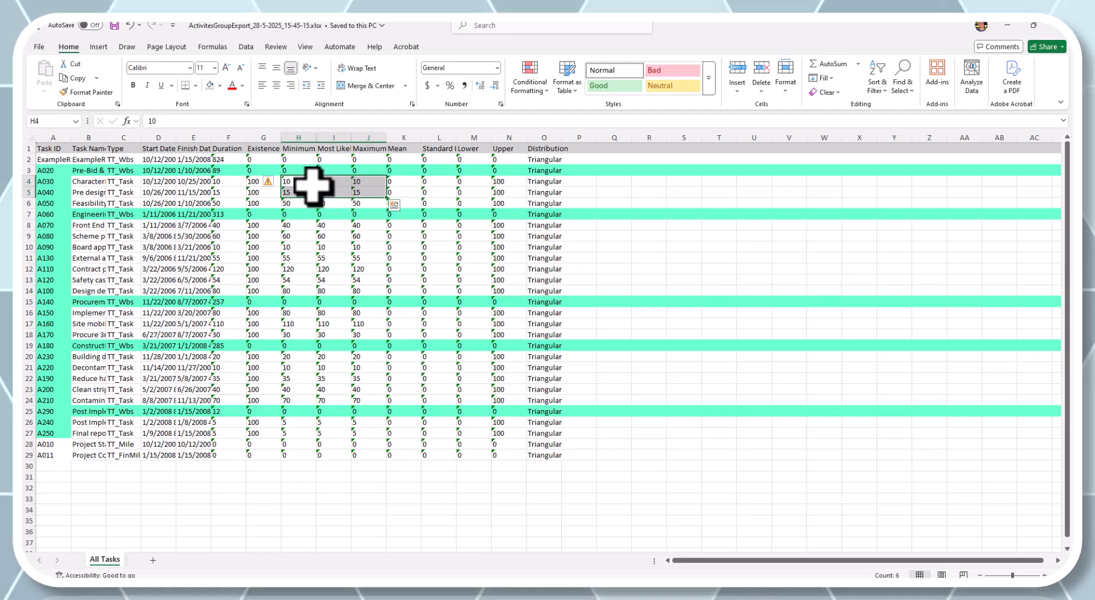
pyautogui.moveTo(296, 180); pyautogui.dragTo(374, 205)
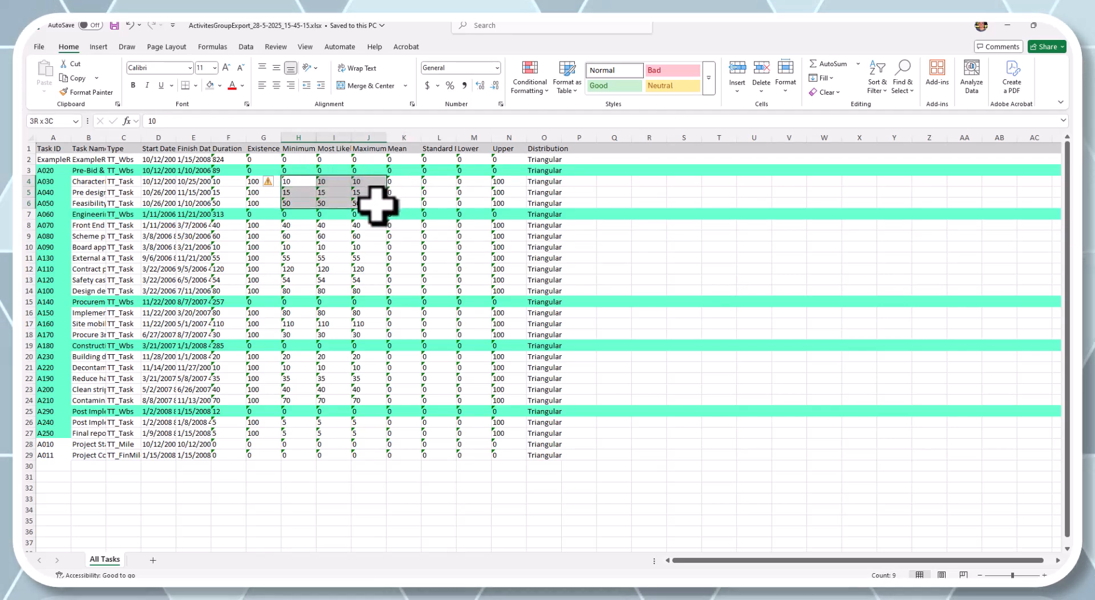
# Close the exported workbook and view the Excel files offered for importing uncertainties, without importing one.
pyautogui.click(1052, 29)
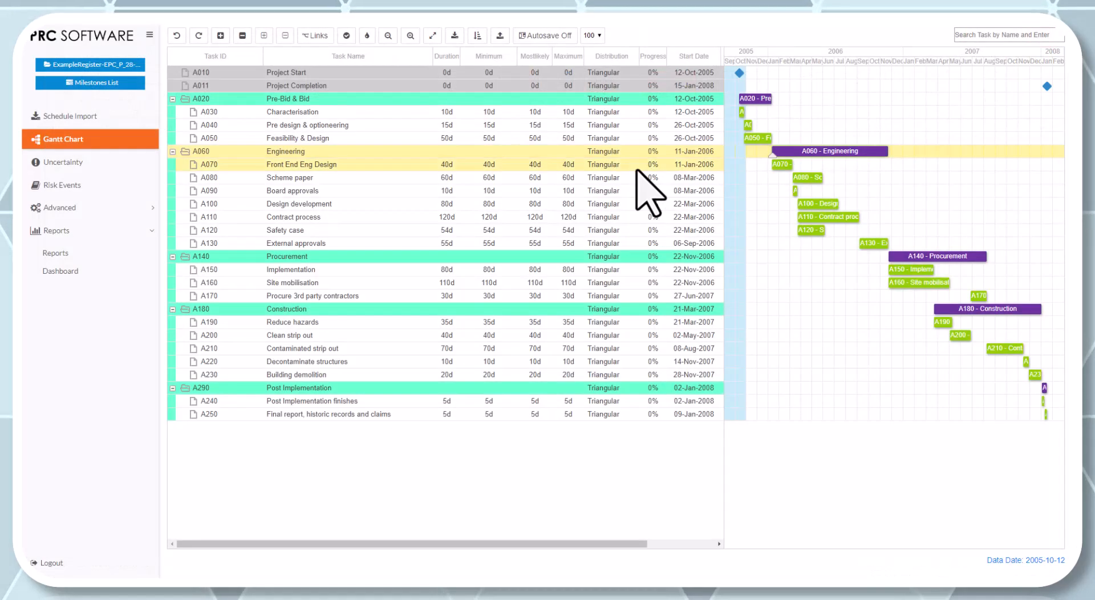
pyautogui.click(455, 36)
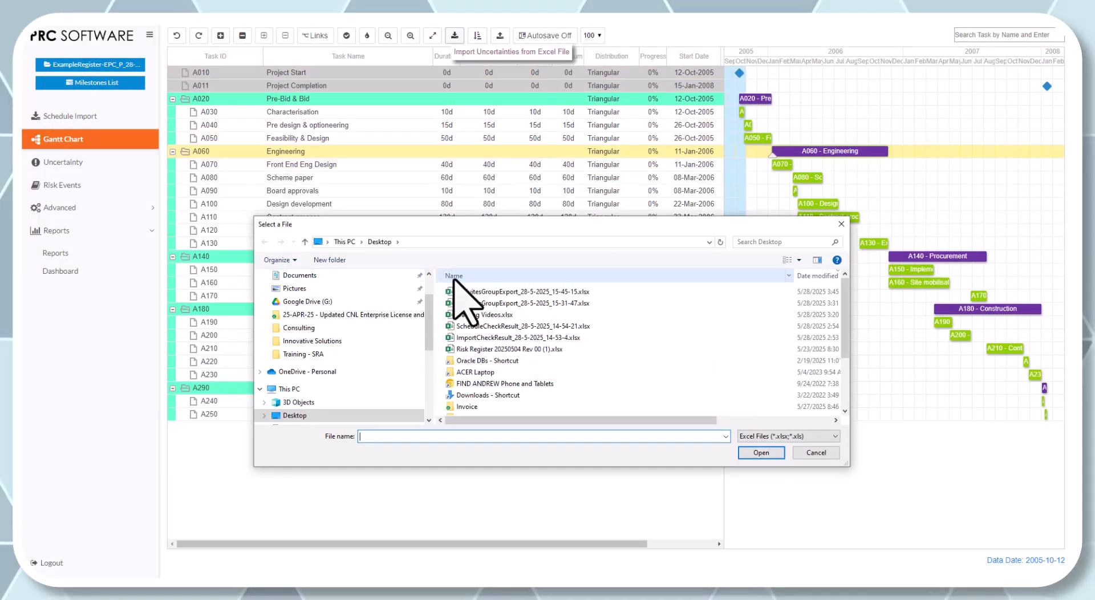
pyautogui.click(839, 225)
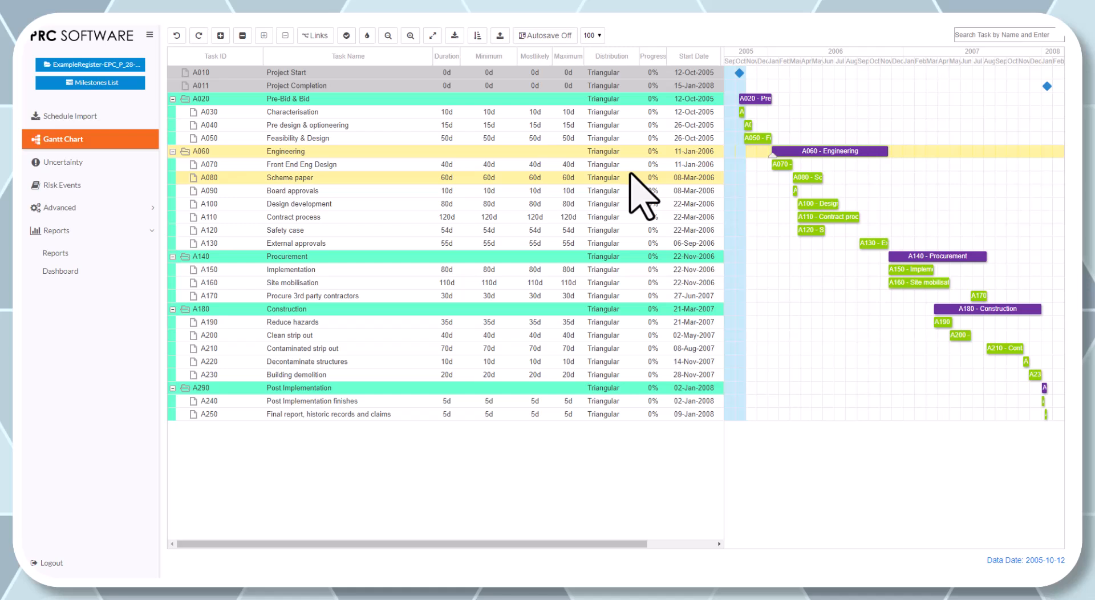
# Set the maximum duration of task A030 Characterisation to 13 days.
pyautogui.click(490, 111)
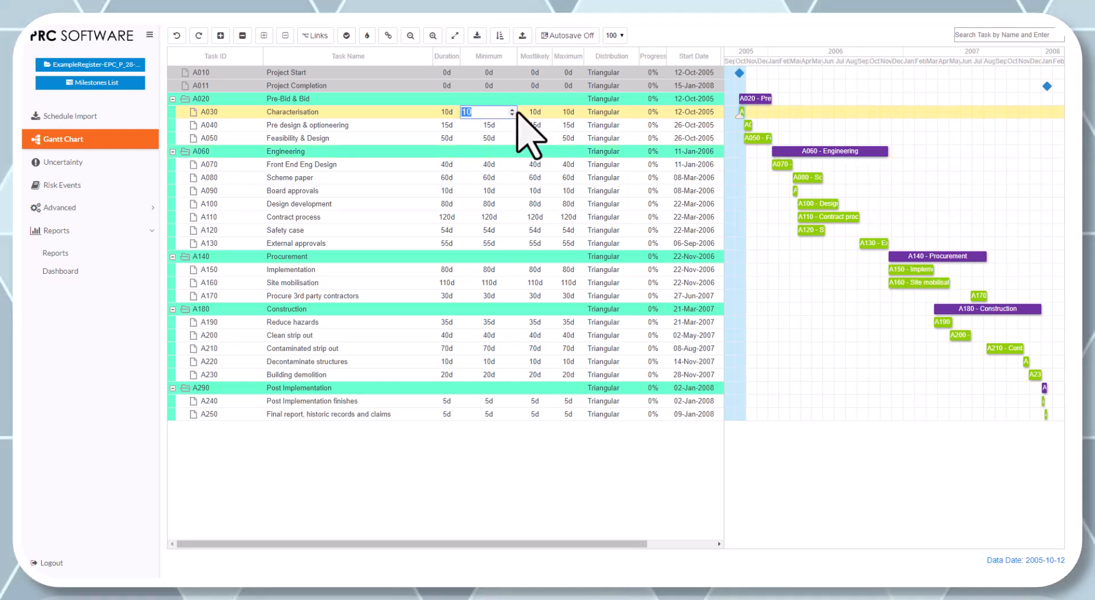
pyautogui.click(537, 111)
pyautogui.click(575, 112)
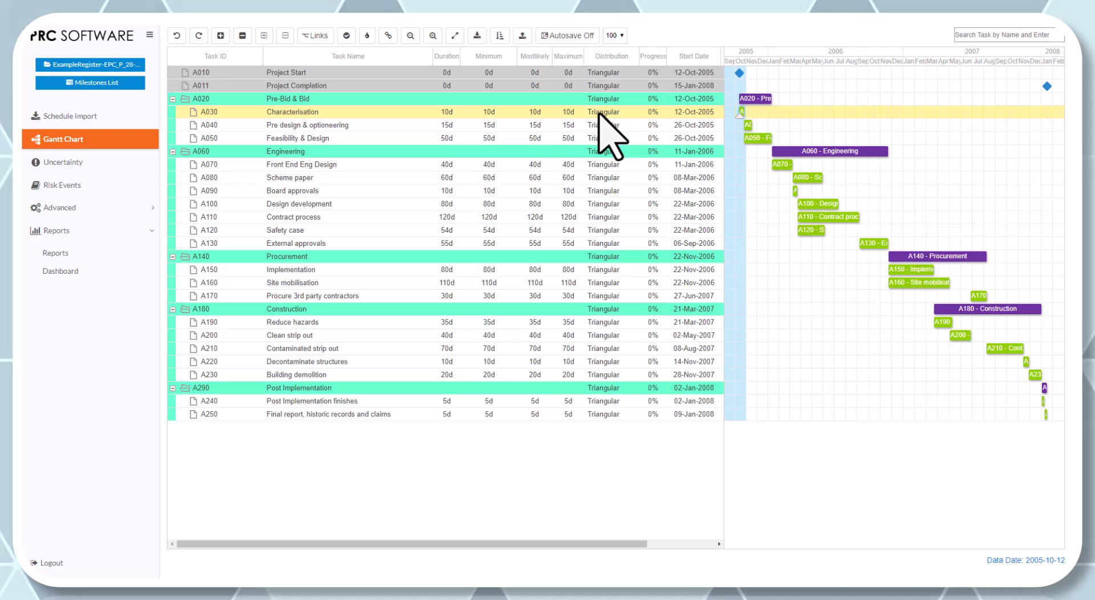
pyautogui.click(541, 112)
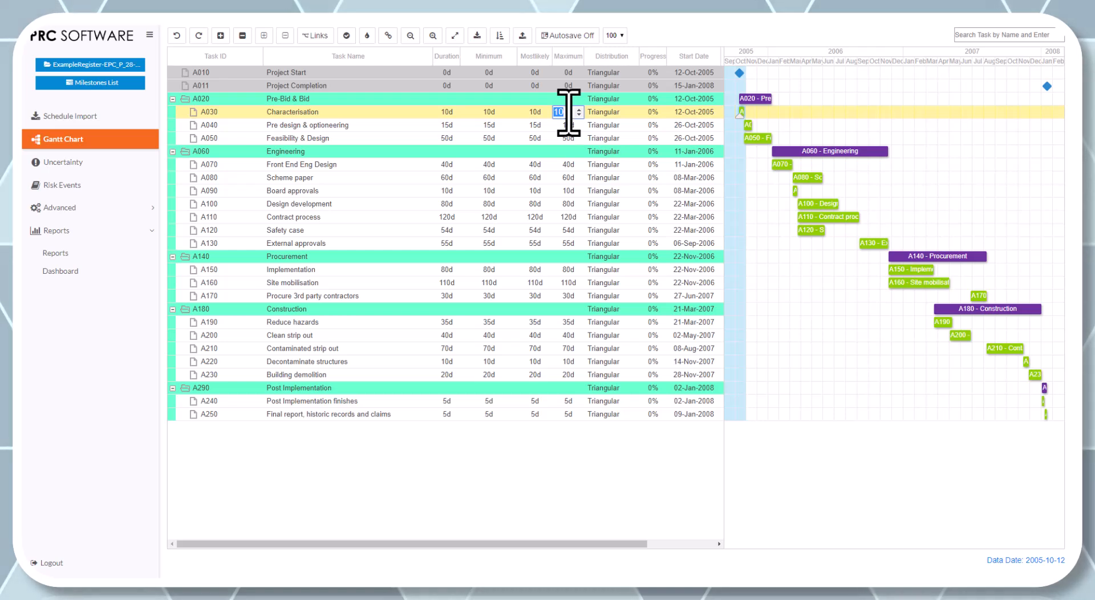
pyautogui.press('Return')
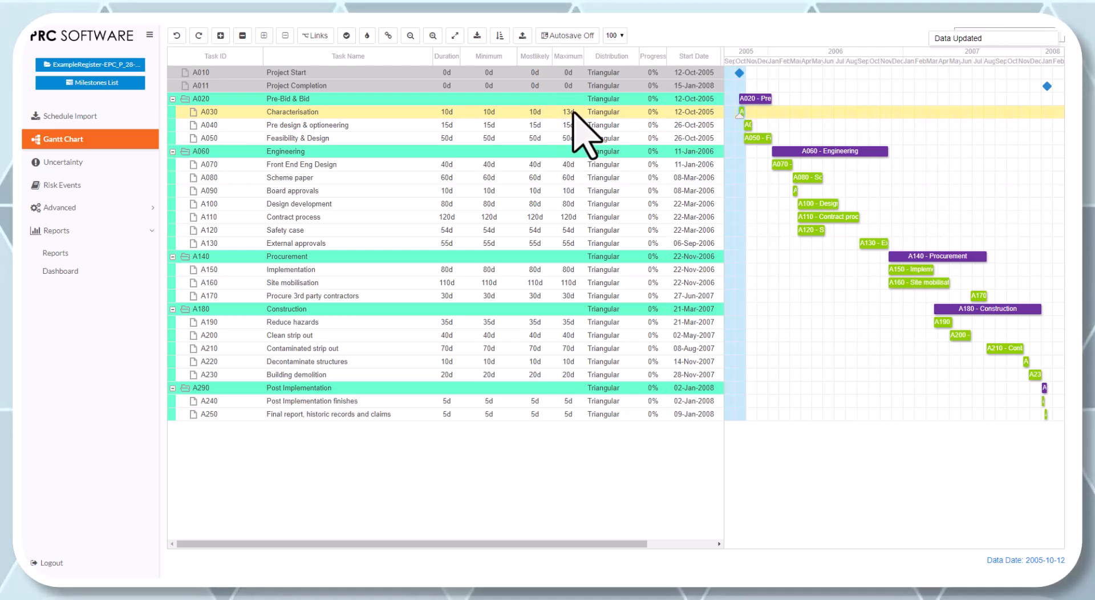
# Restore the maximum duration of task A030 Characterisation to 10 days.
pyautogui.click(573, 112)
pyautogui.write('10')
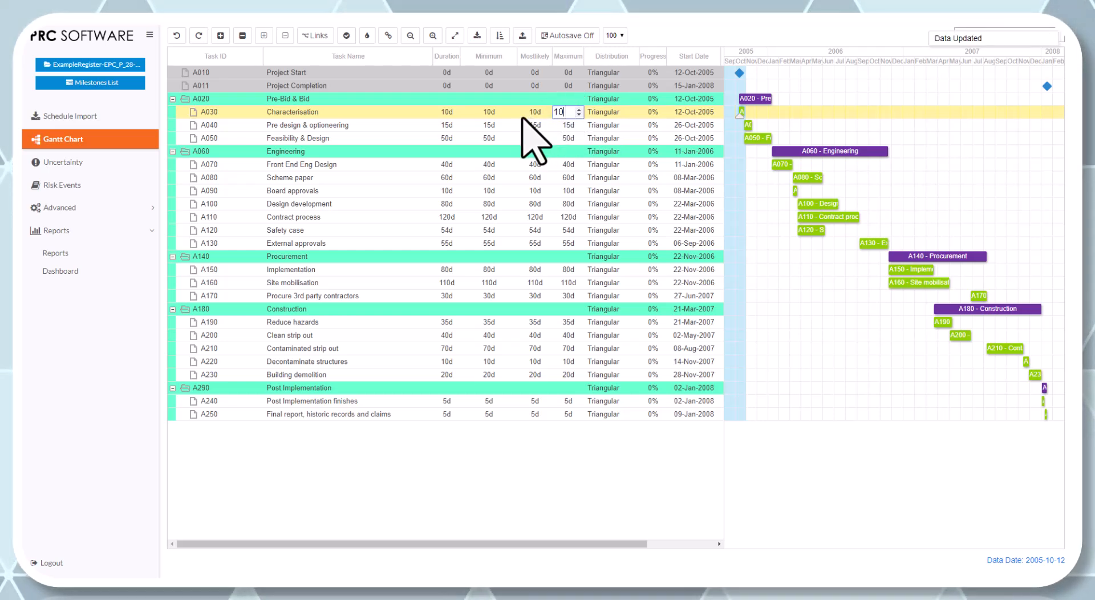
pyautogui.press('Return')
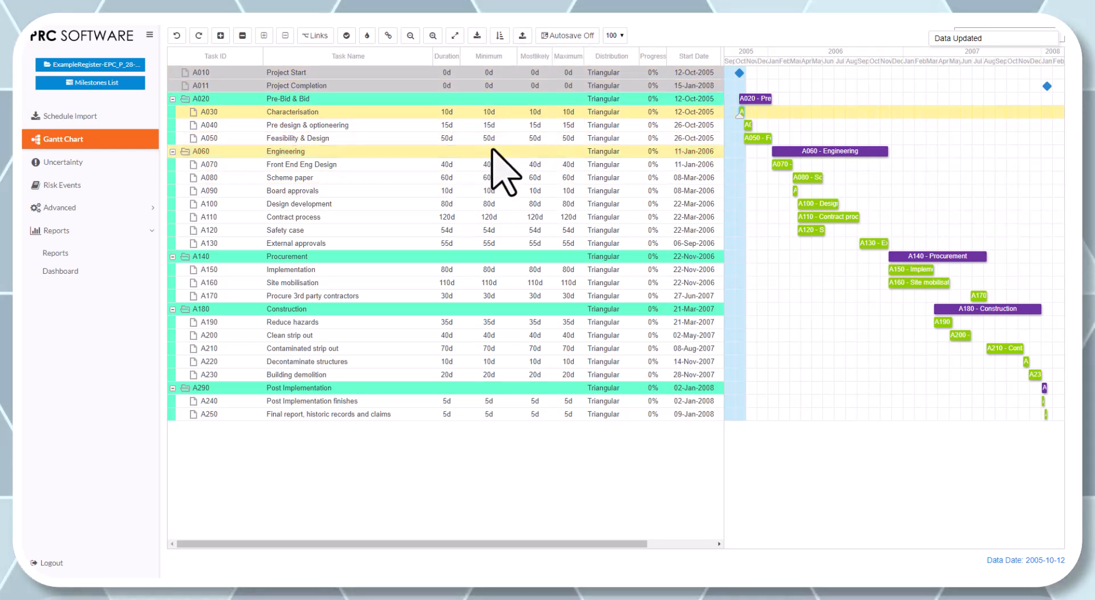
# Open the uncertainty register and examine the tasks and durations belonging to the Engineering entry.
pyautogui.click(91, 166)
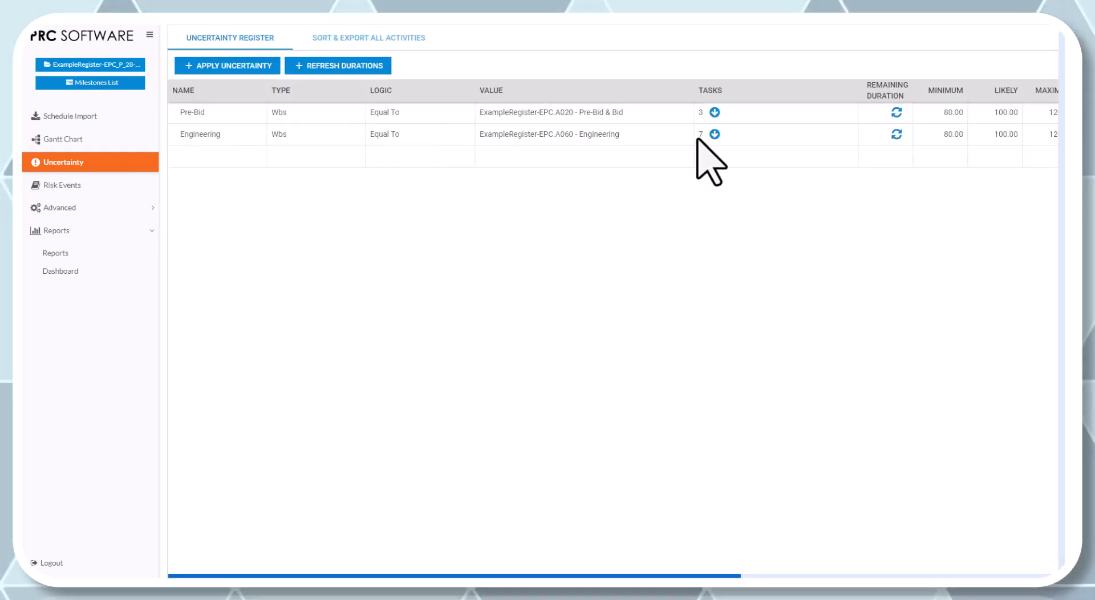
pyautogui.click(714, 135)
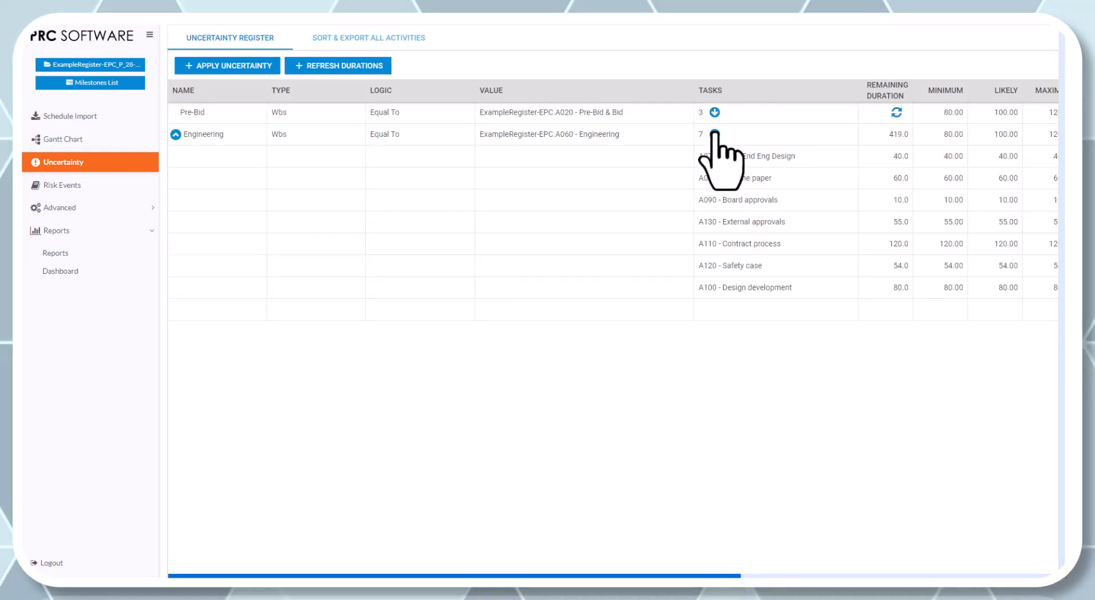
pyautogui.click(714, 135)
# Return to the Gantt chart and view it at display scales of 70 and 50, restoring the scale to 100.
pyautogui.click(84, 140)
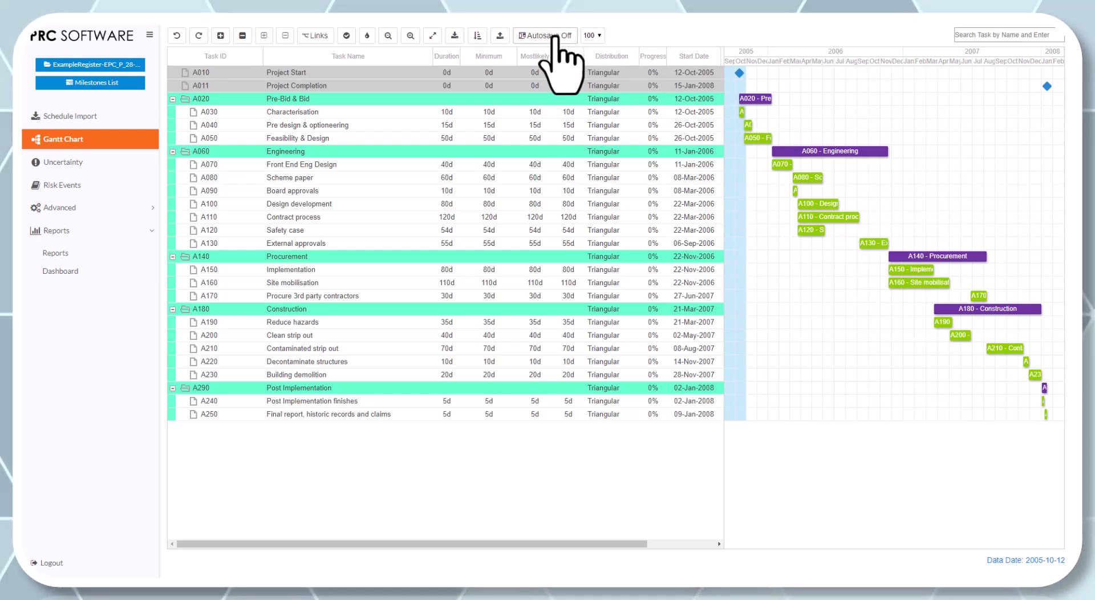
pyautogui.click(598, 36)
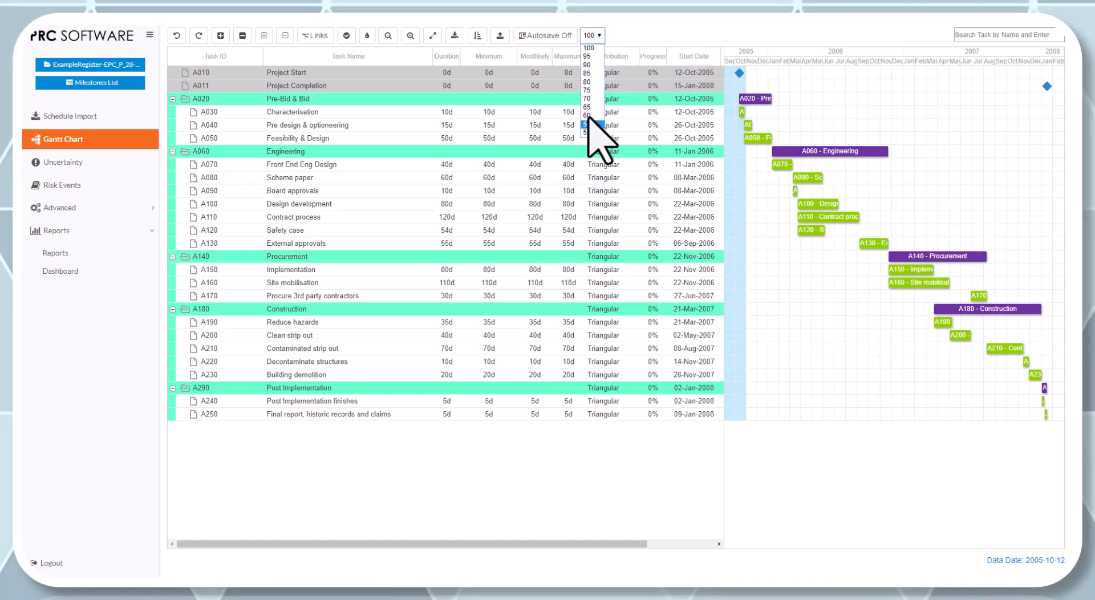
pyautogui.click(590, 99)
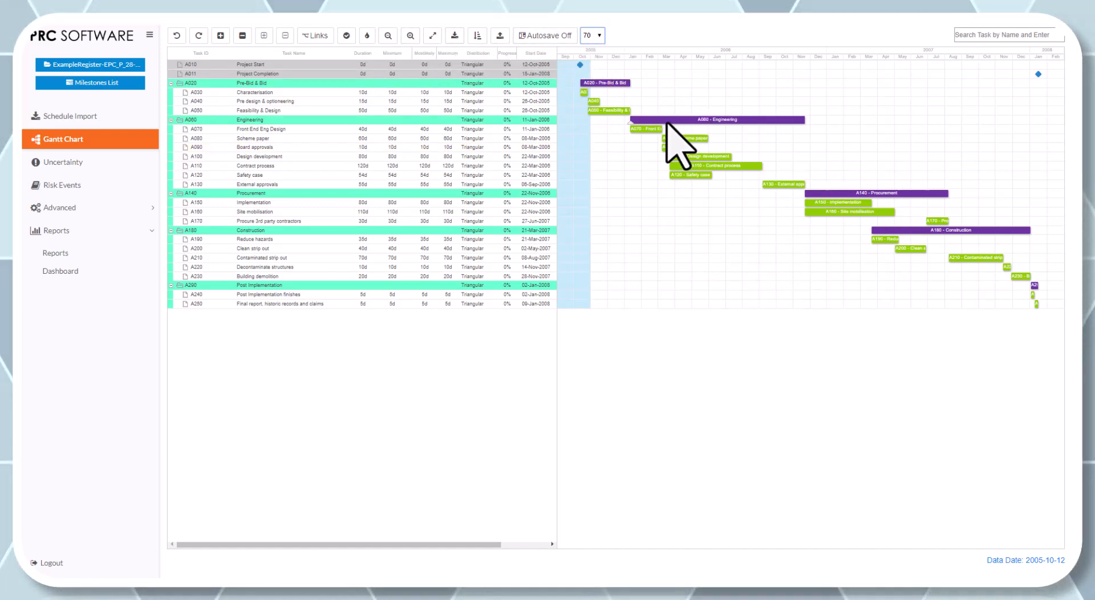
pyautogui.click(600, 35)
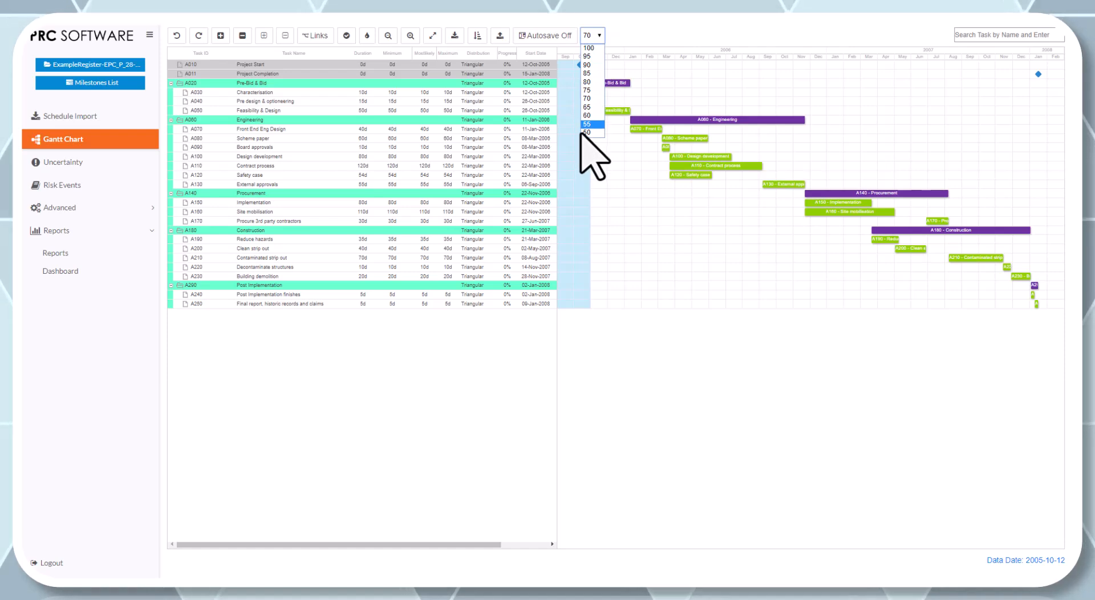
pyautogui.click(584, 132)
pyautogui.click(599, 36)
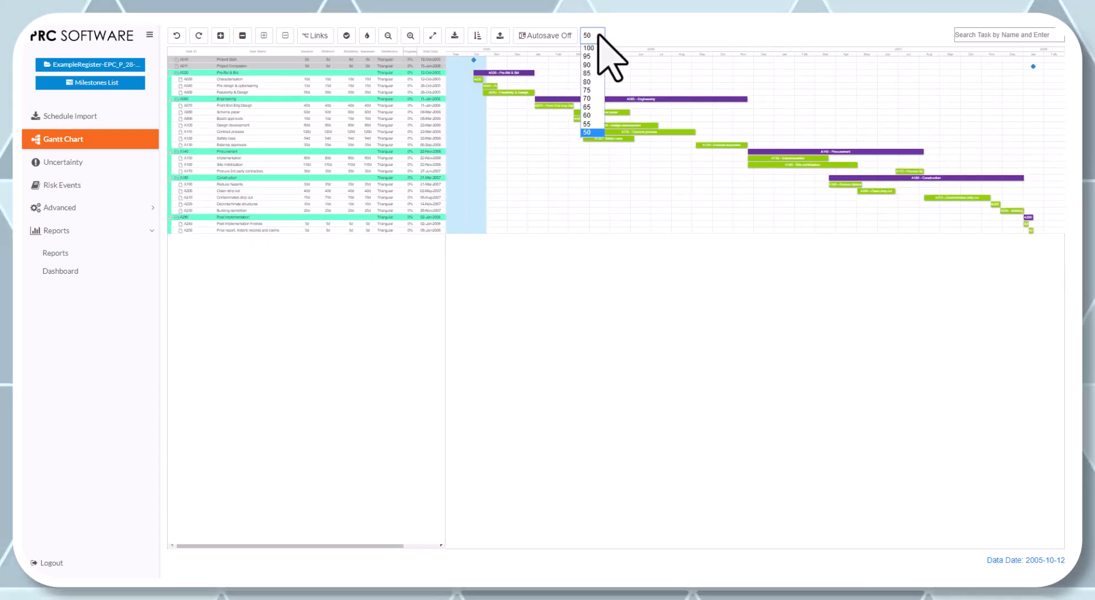
pyautogui.click(593, 49)
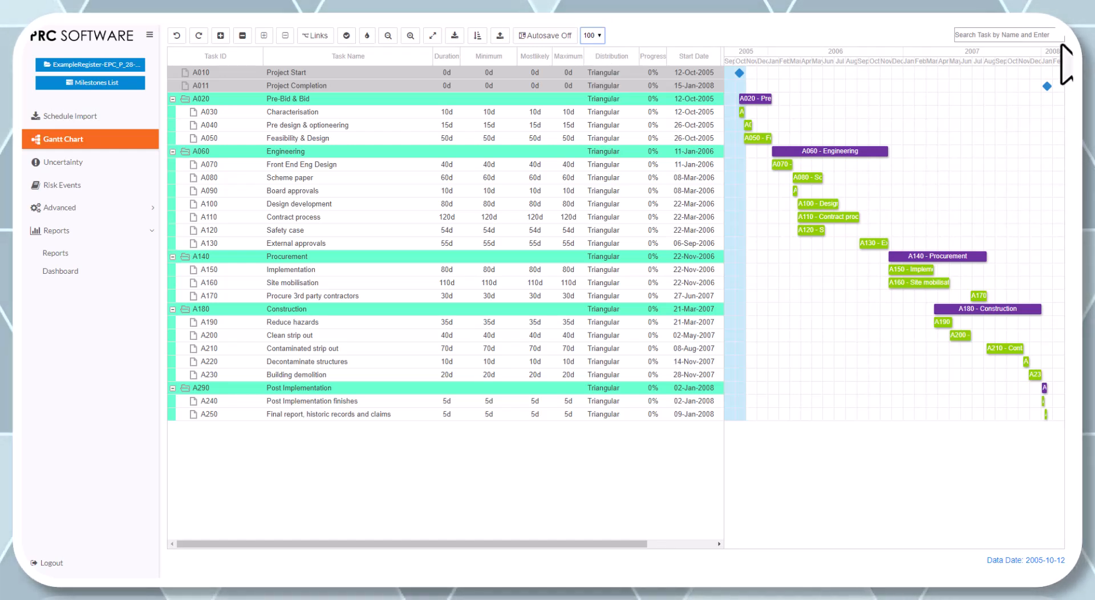
# Search the Gantt tasks by name for "safe" and for "clean", and clear the search.
pyautogui.click(986, 38)
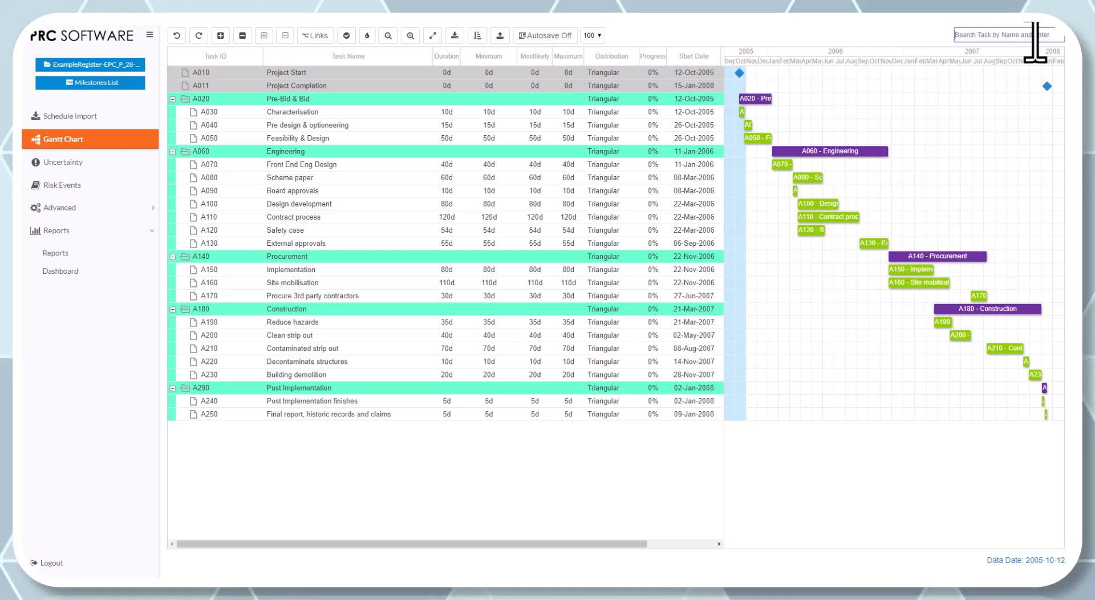
pyautogui.write('s')
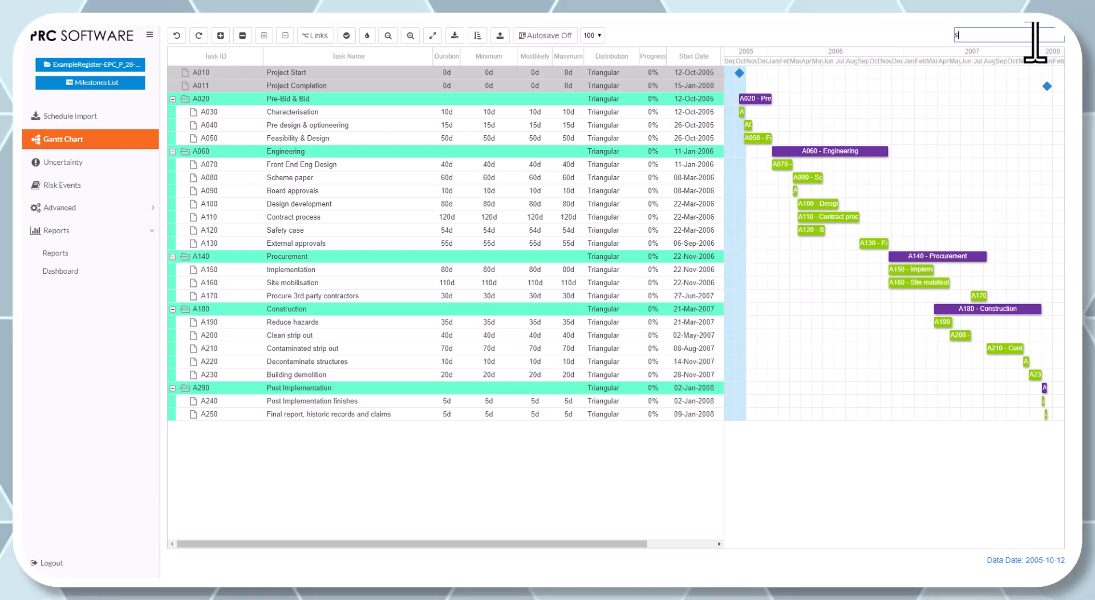
pyautogui.write('afe')
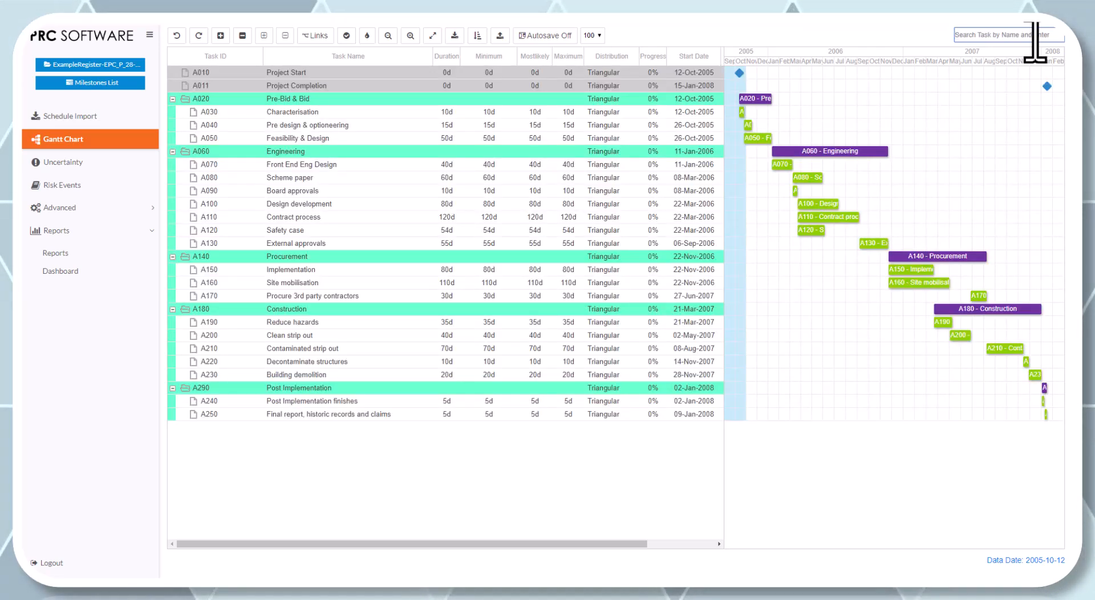
pyautogui.write('clean')
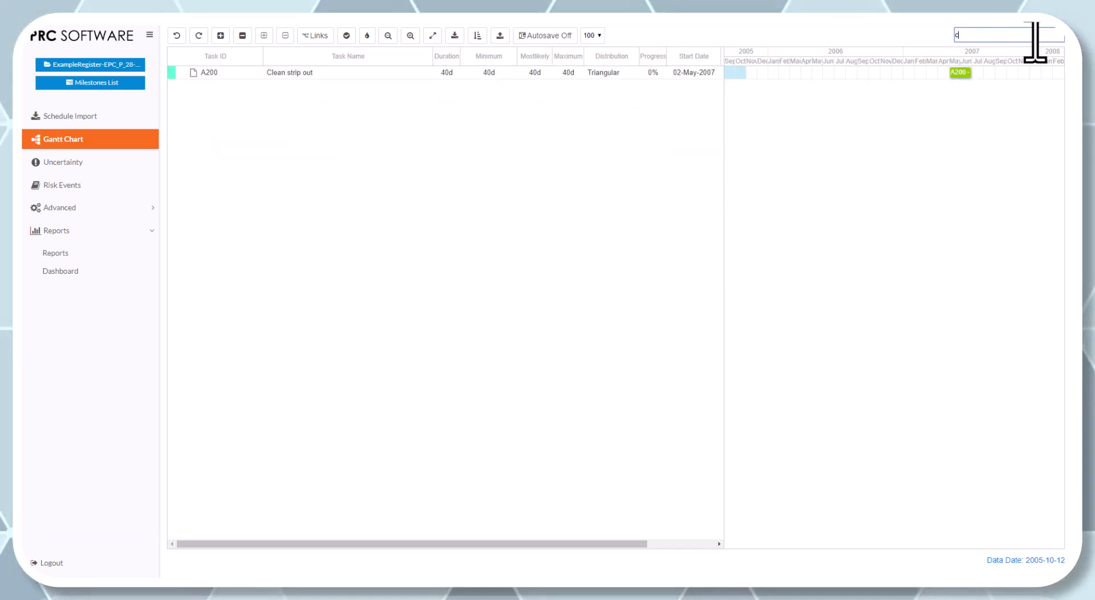
pyautogui.press('BackSpace')
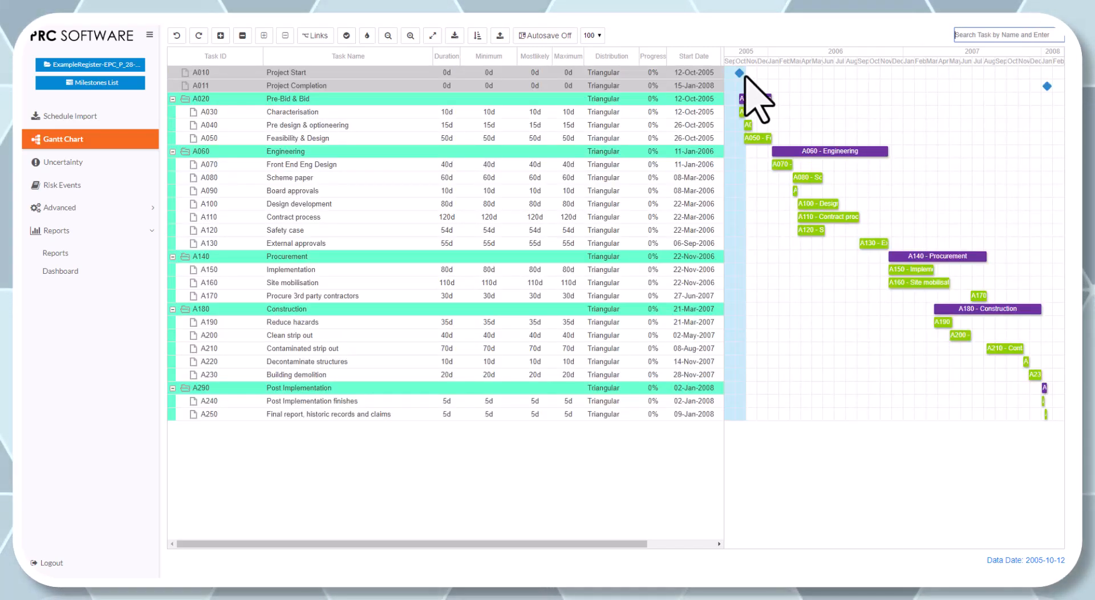